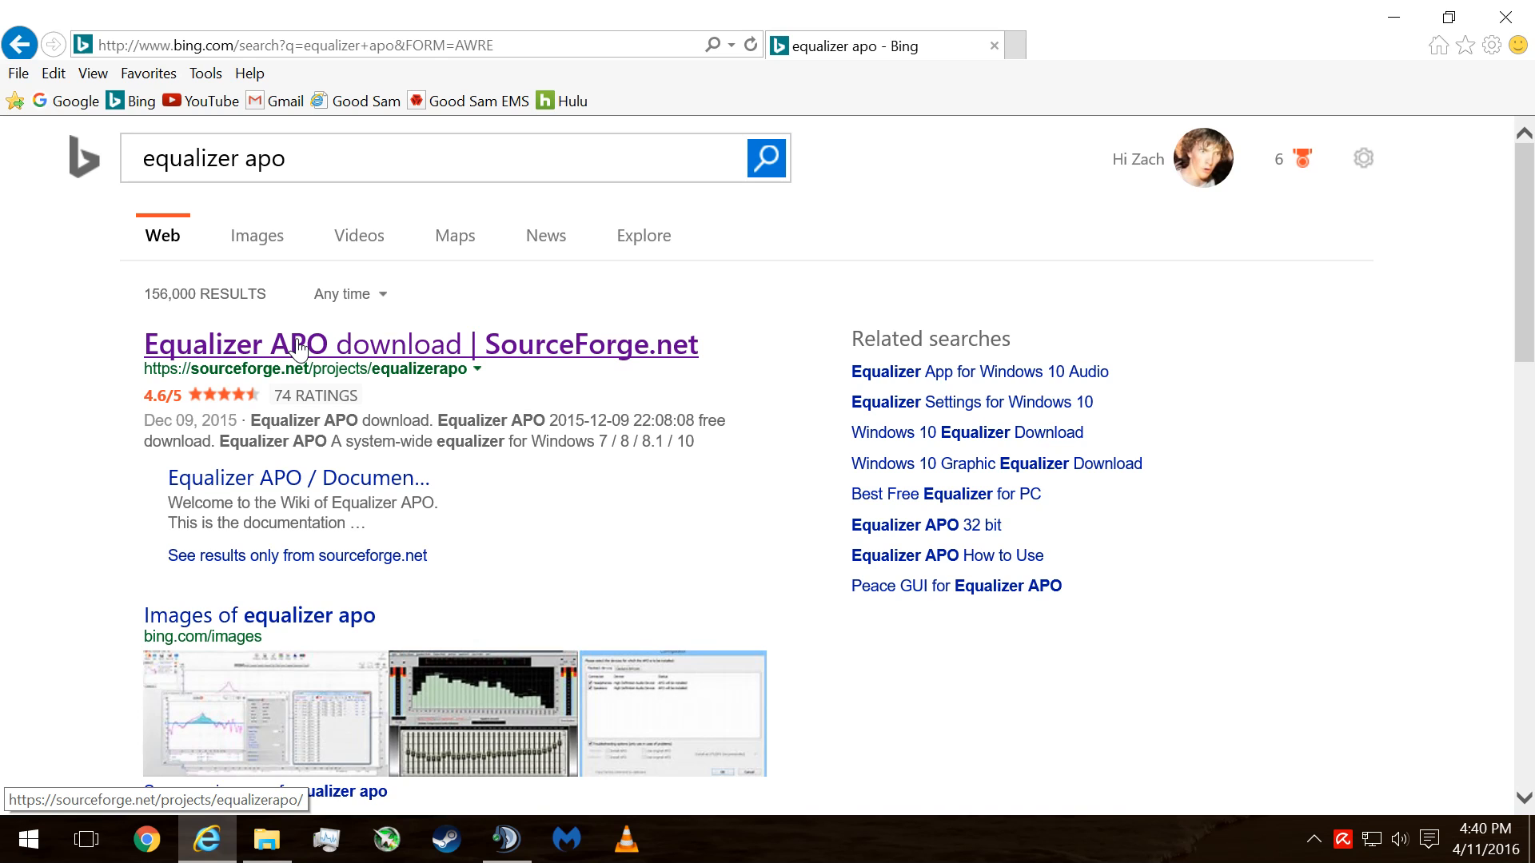
# Step: Open the SourceForge download page for Equalizer APO from the search results
pyautogui.click(299, 347)
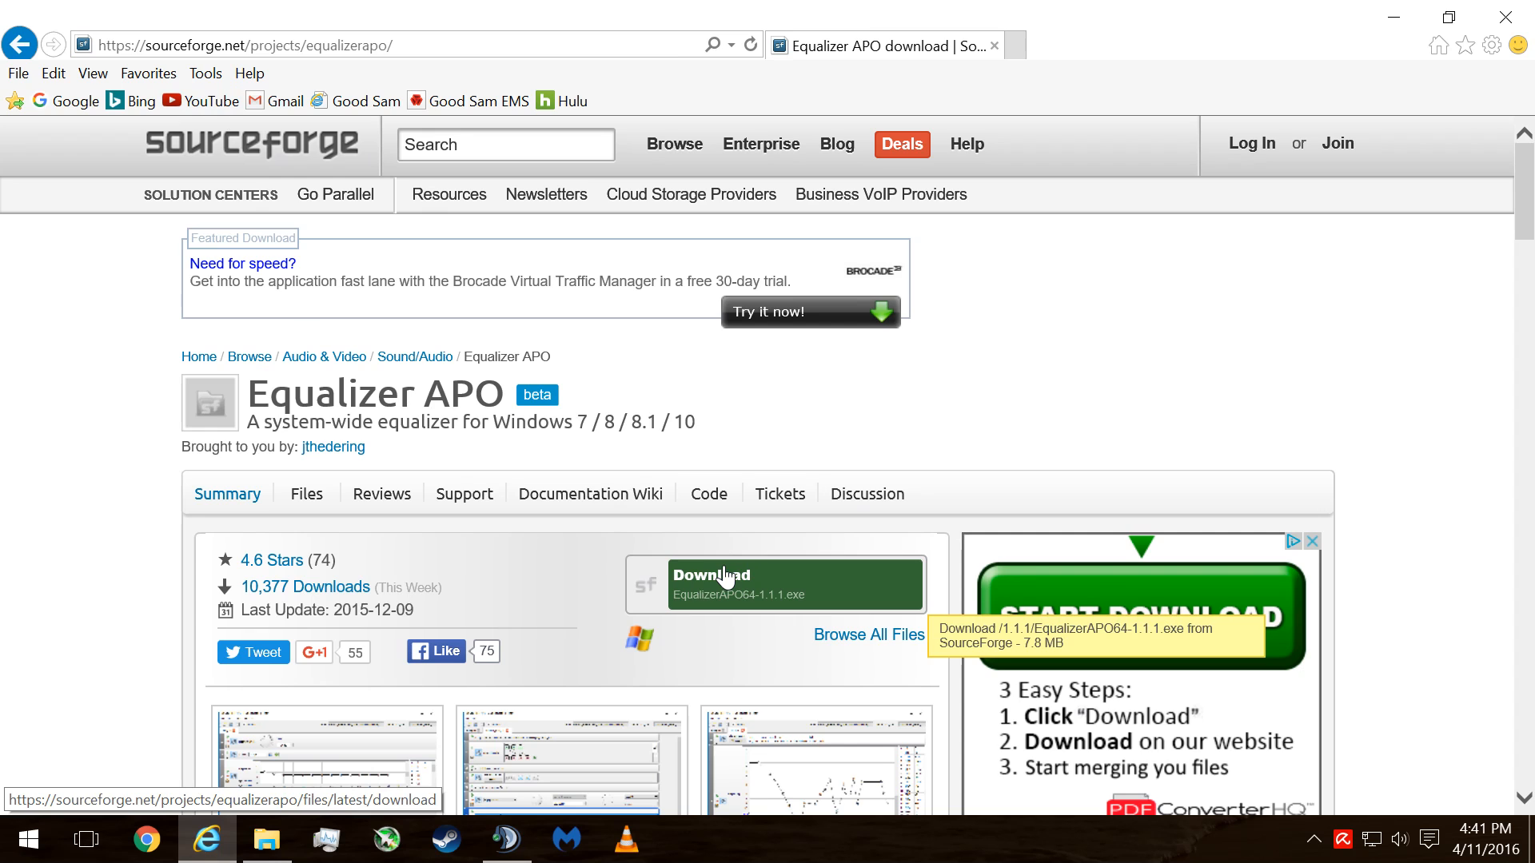
# Step: Switch to File Explorer and open the EqualizerAPO folder inside Program Files on Local Disk (C:)
pyautogui.click(266, 840)
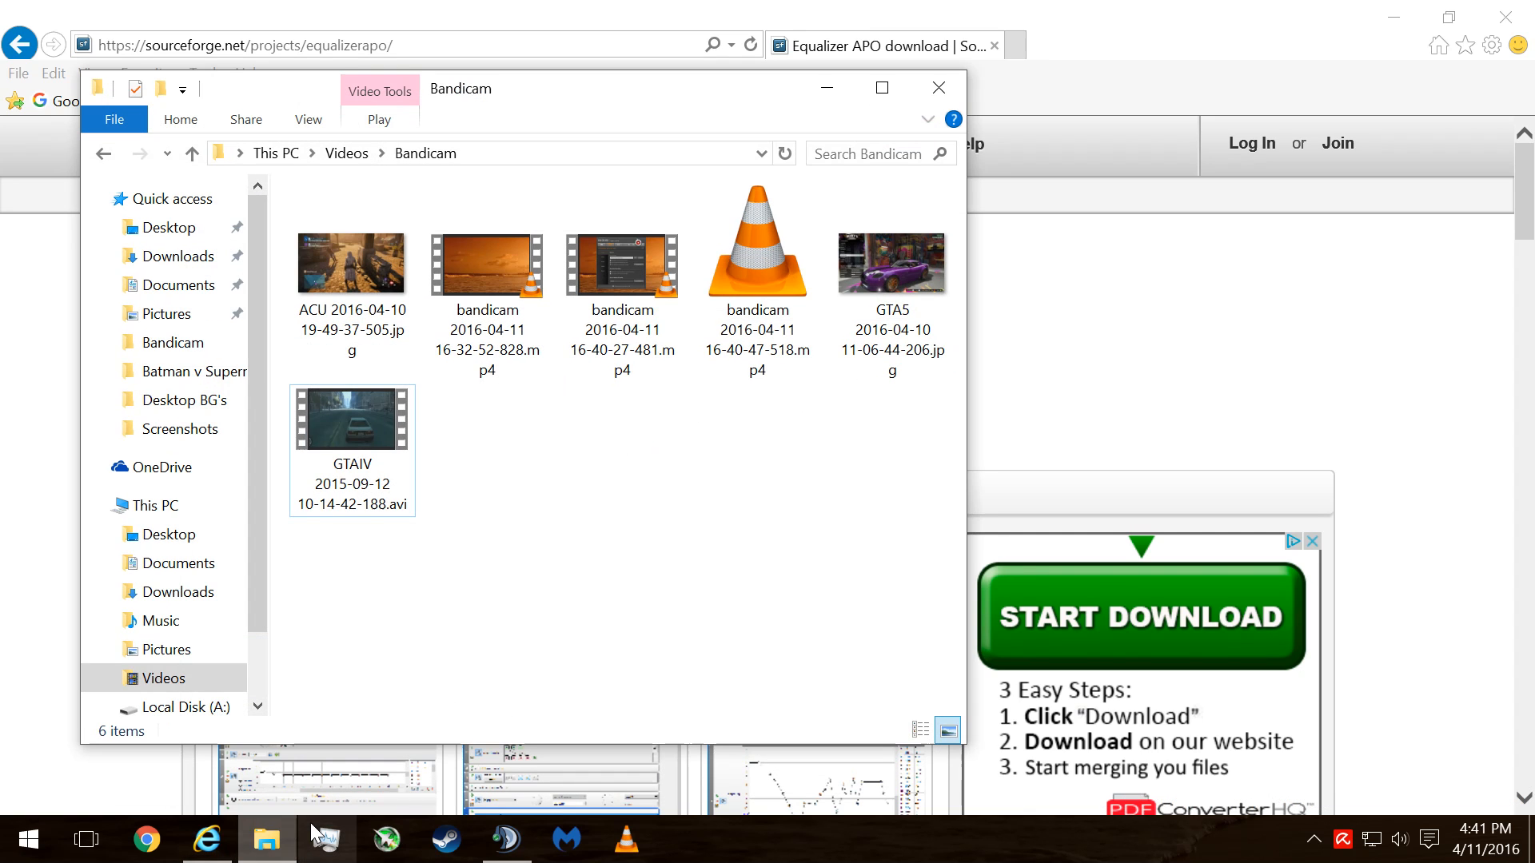
pyautogui.click(275, 153)
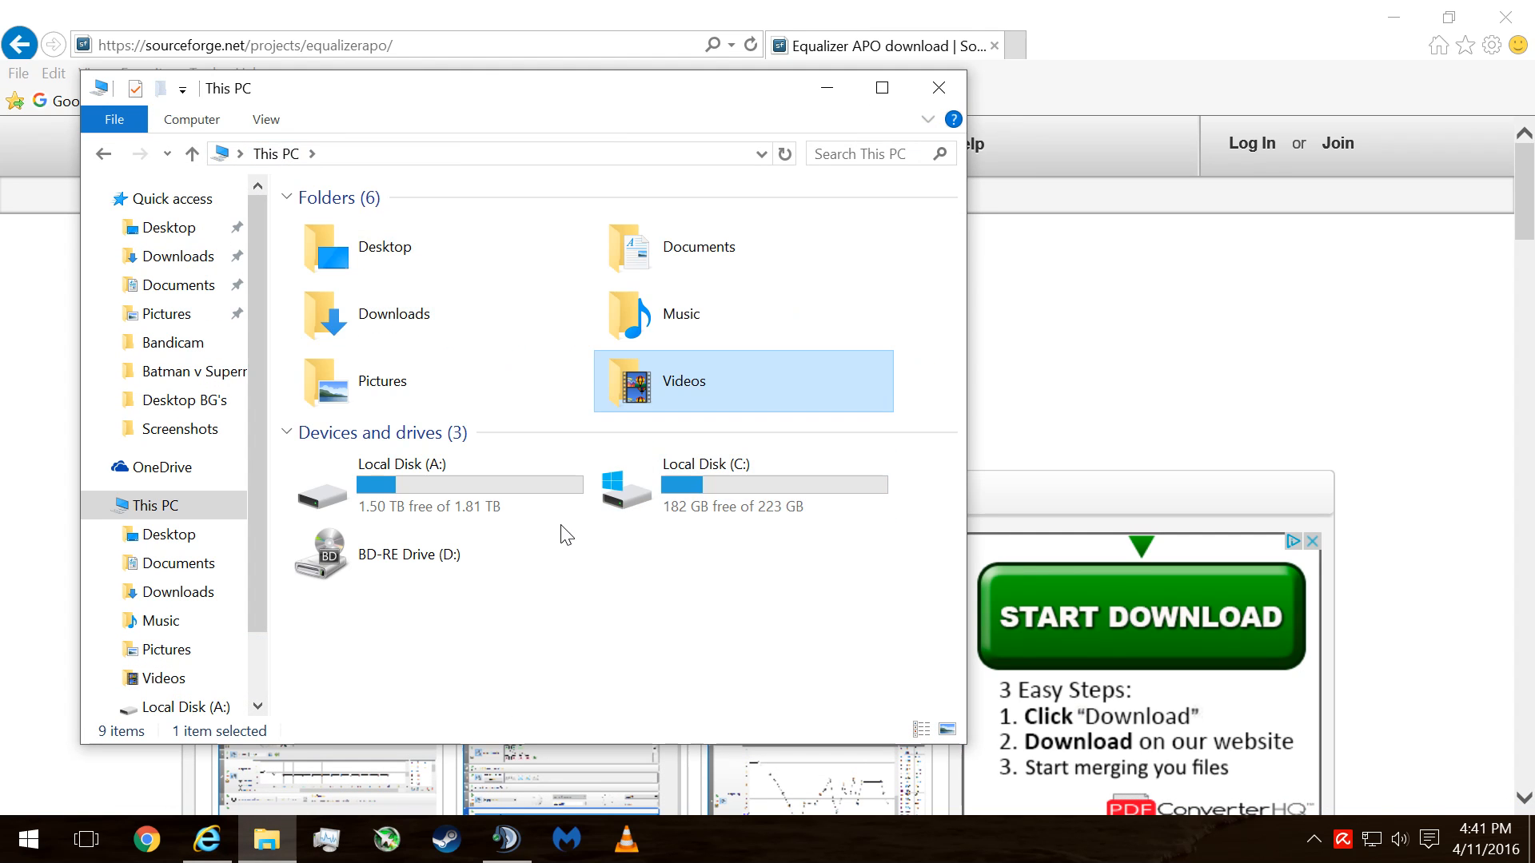
pyautogui.doubleClick(673, 487)
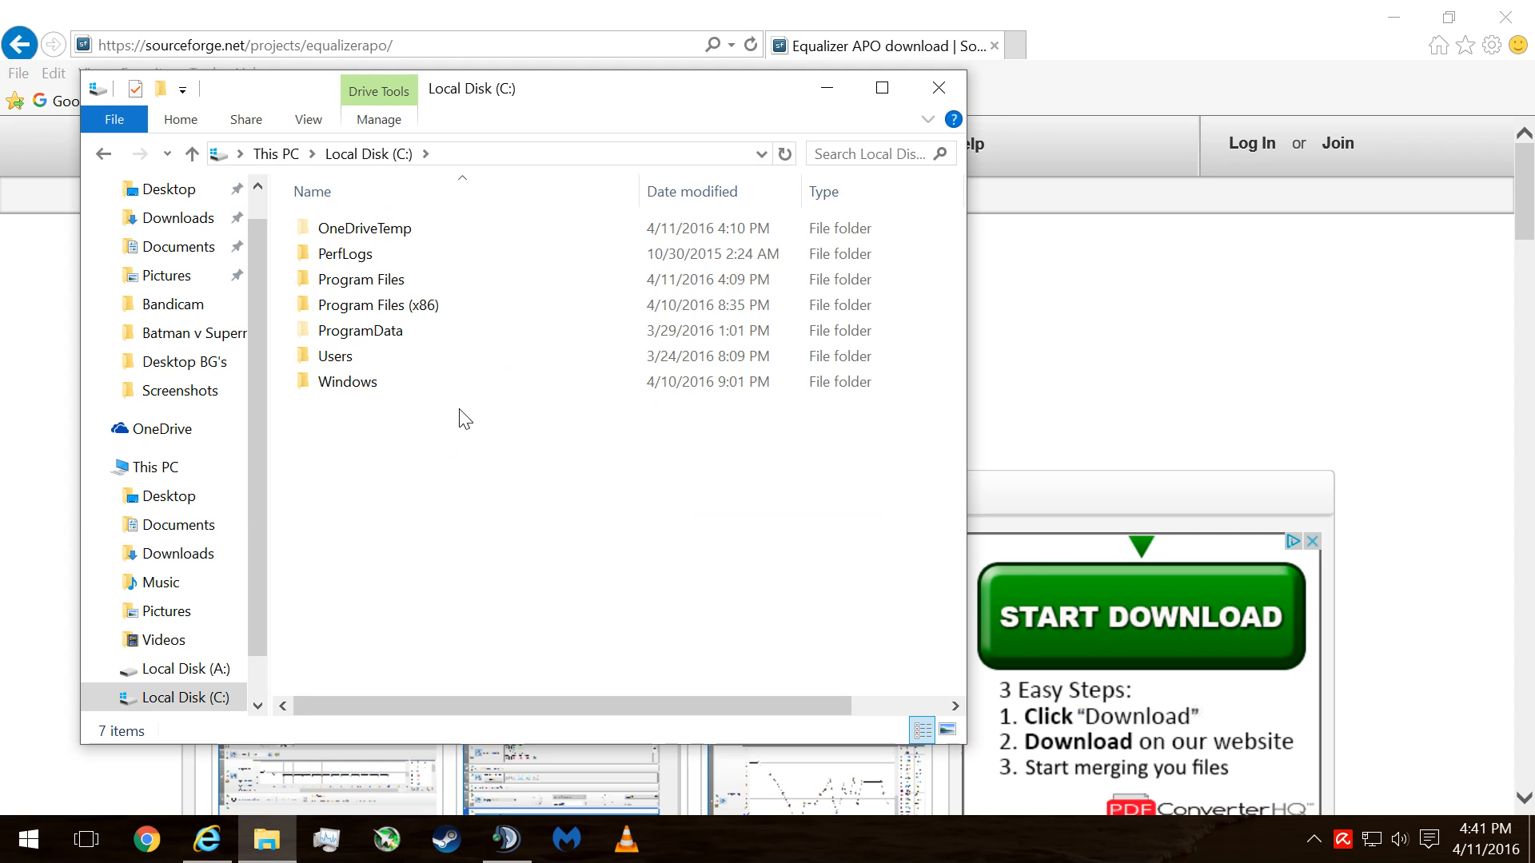
pyautogui.doubleClick(370, 279)
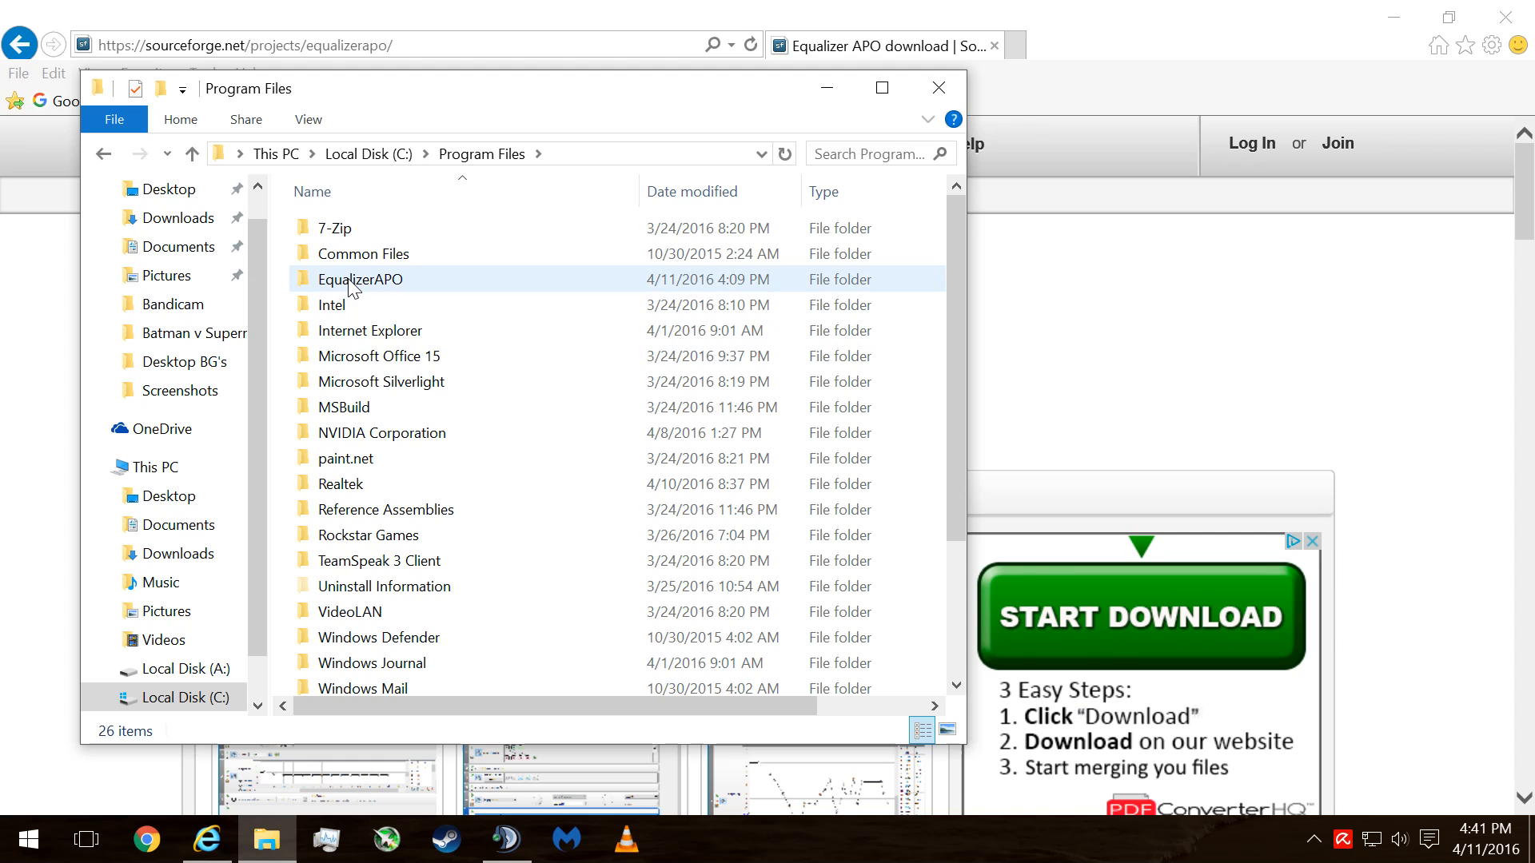
pyautogui.doubleClick(362, 281)
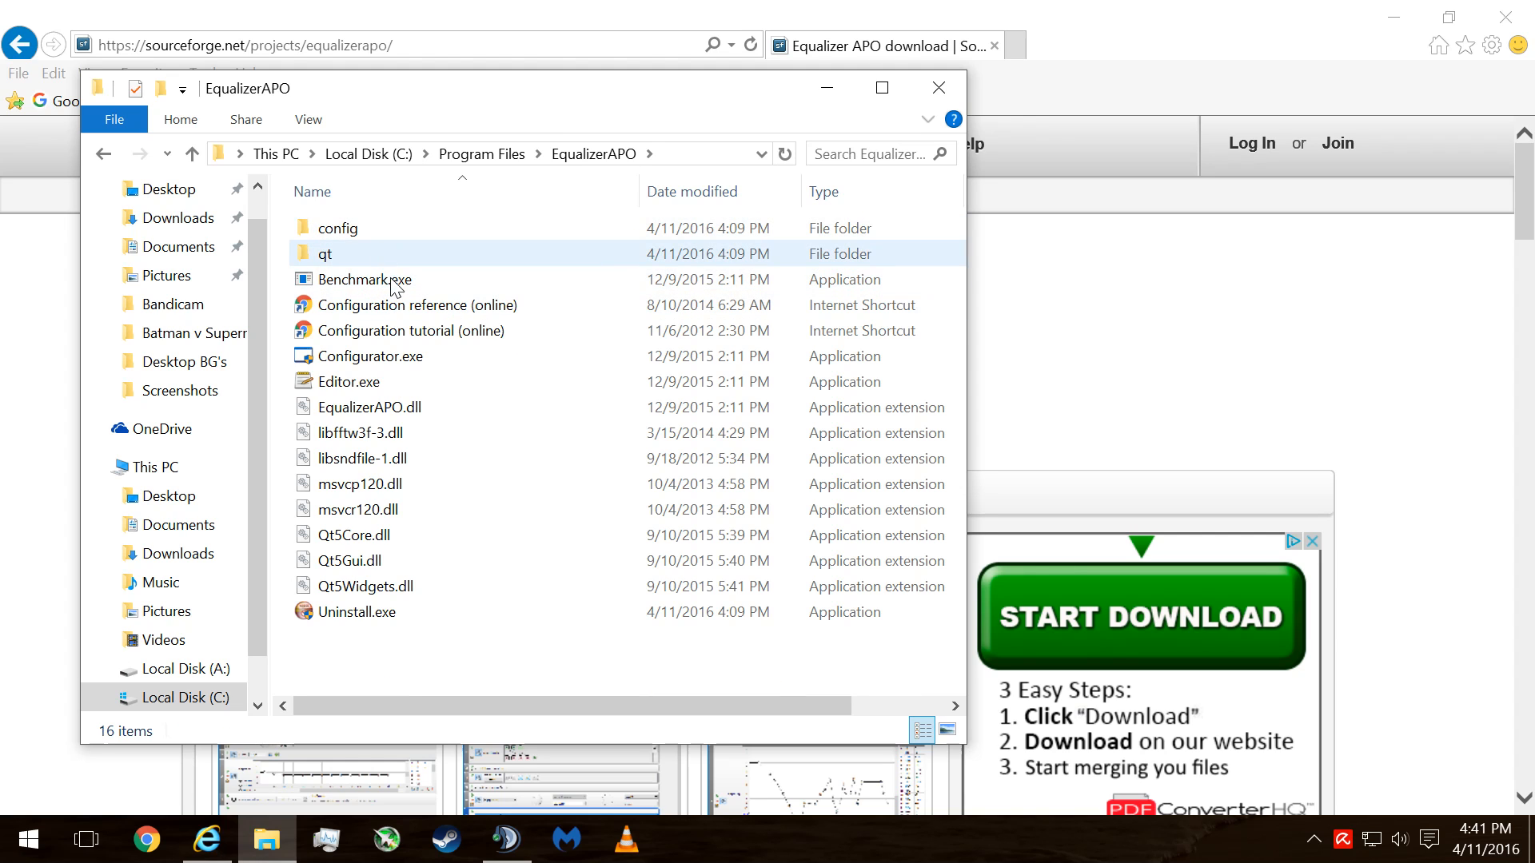
# Step: Run Configurator.exe to review the capture devices selected for the APO, and close the Configurator, folder and browser windows
pyautogui.click(361, 366)
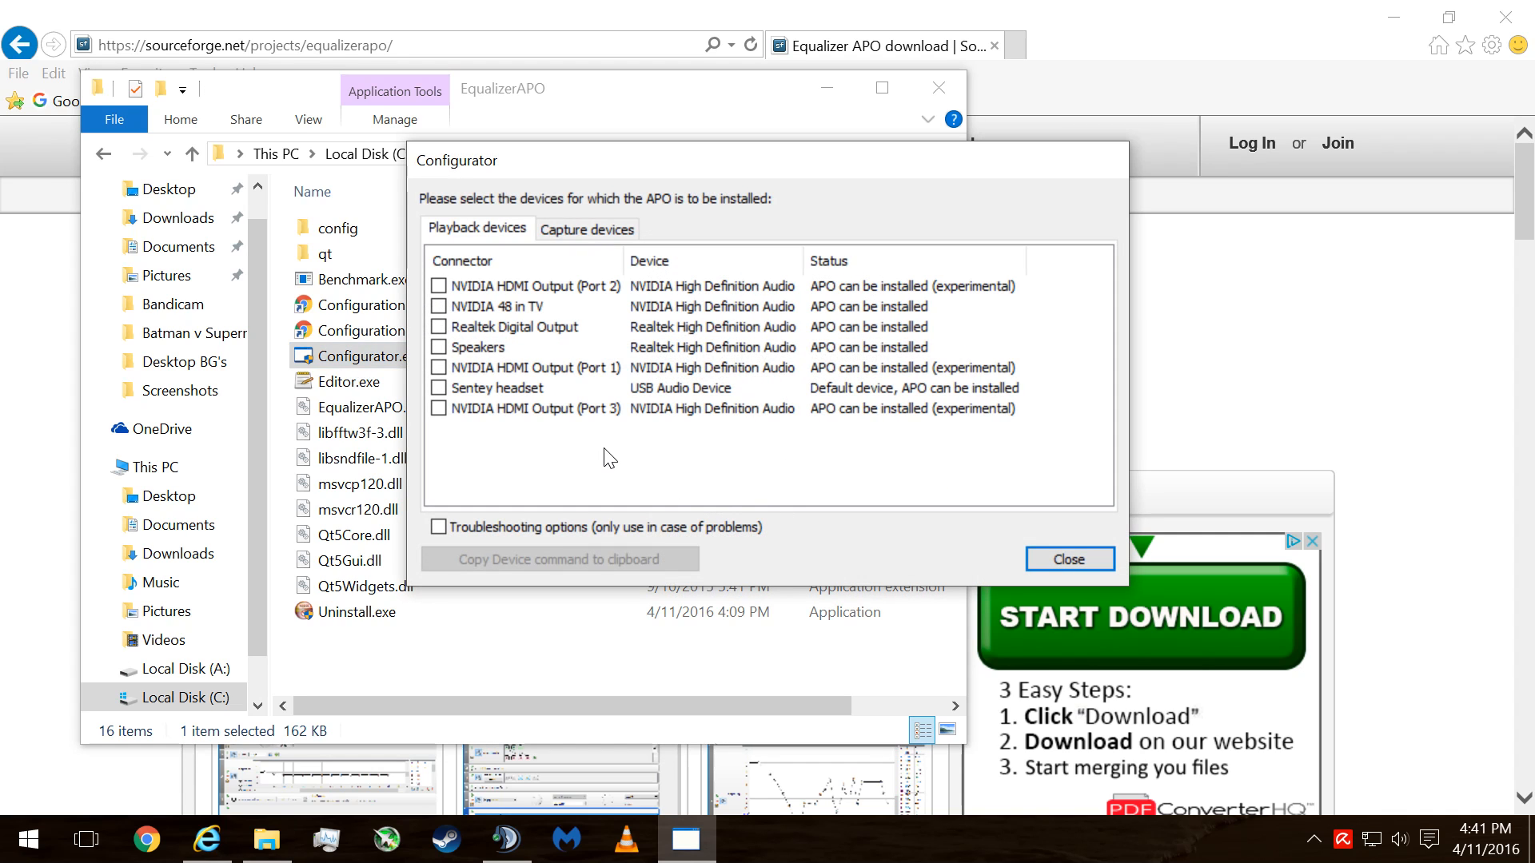
pyautogui.click(590, 230)
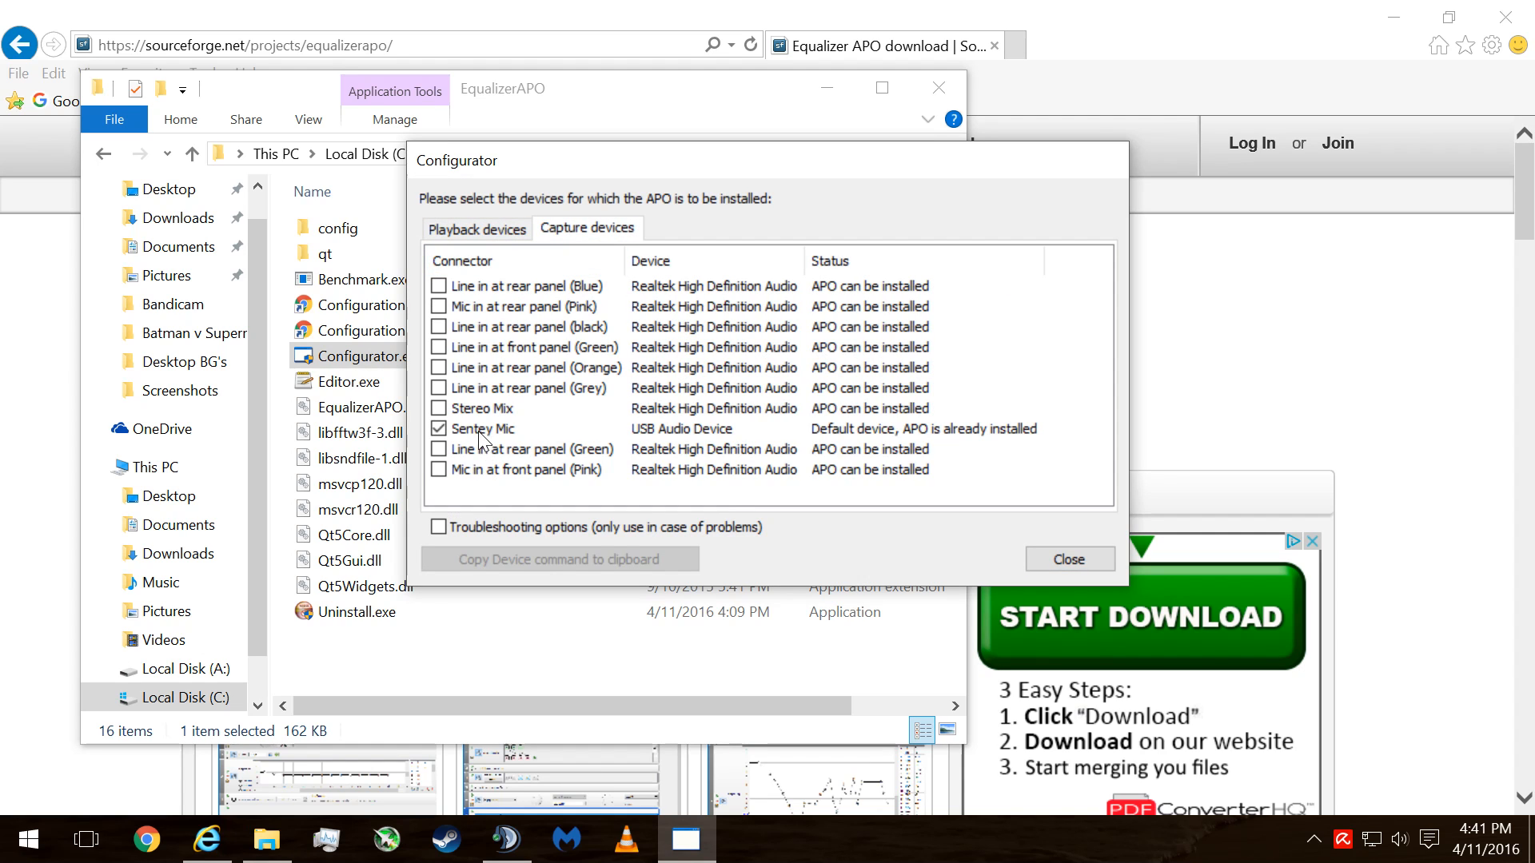
pyautogui.click(1068, 558)
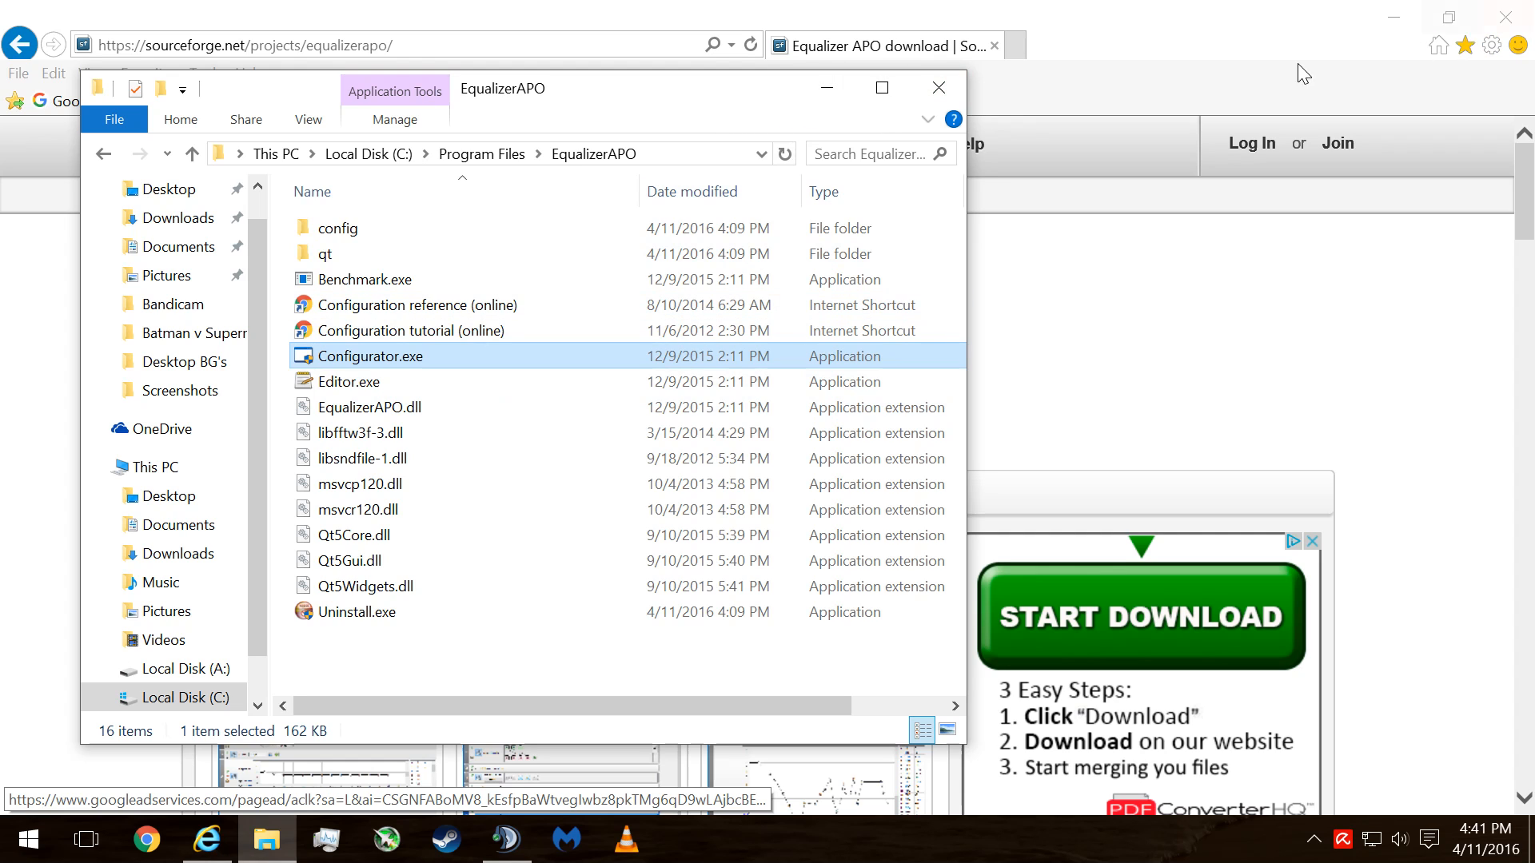
pyautogui.click(940, 88)
pyautogui.click(1503, 18)
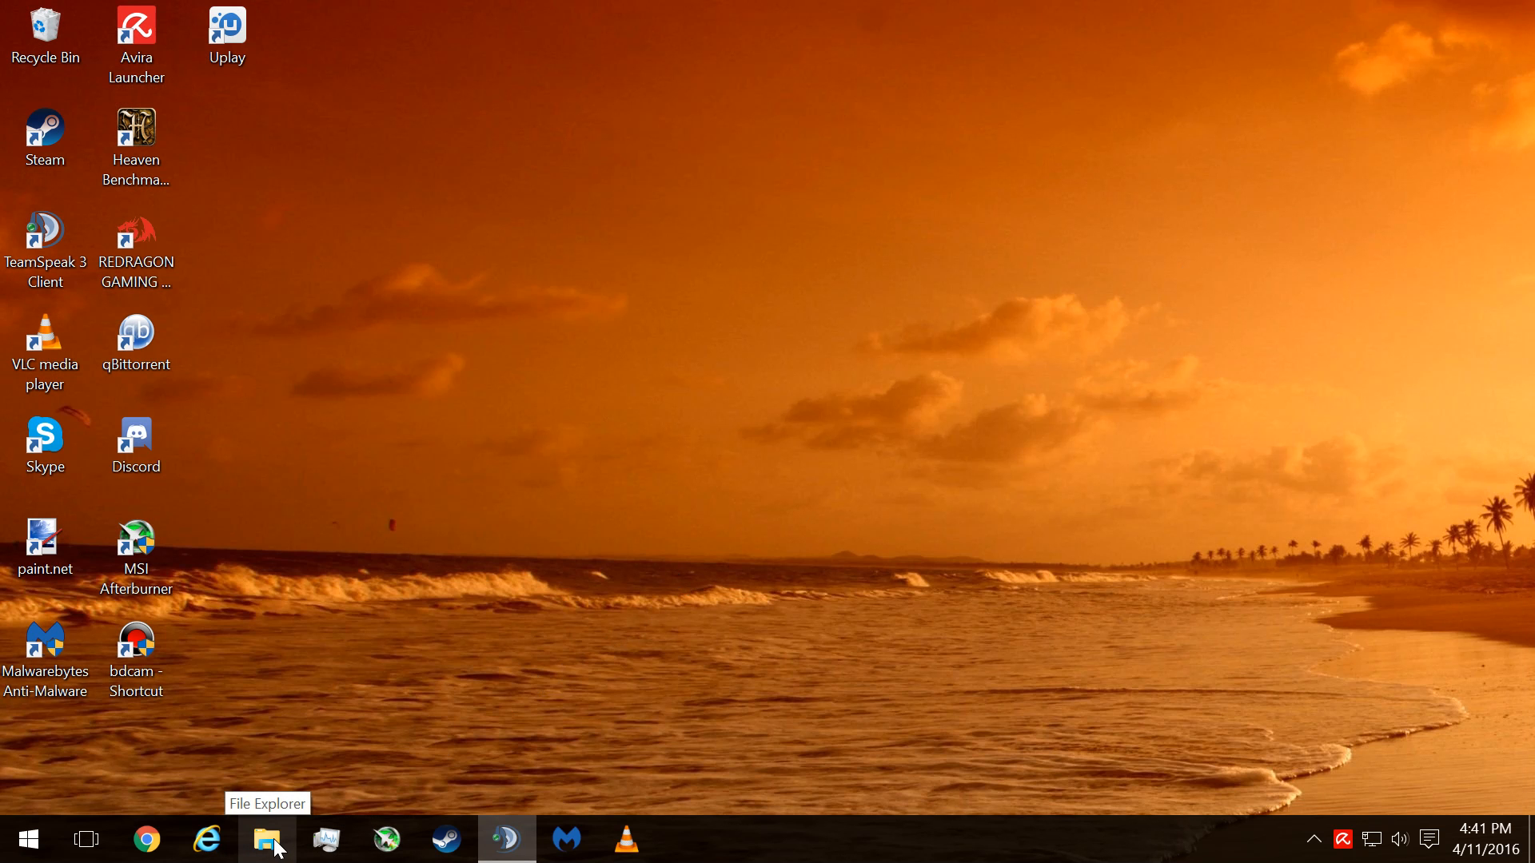
# Step: Launch Editor.exe from the EqualizerAPO folder in Program Files on the C drive, declining to run the Configurator
pyautogui.click(273, 847)
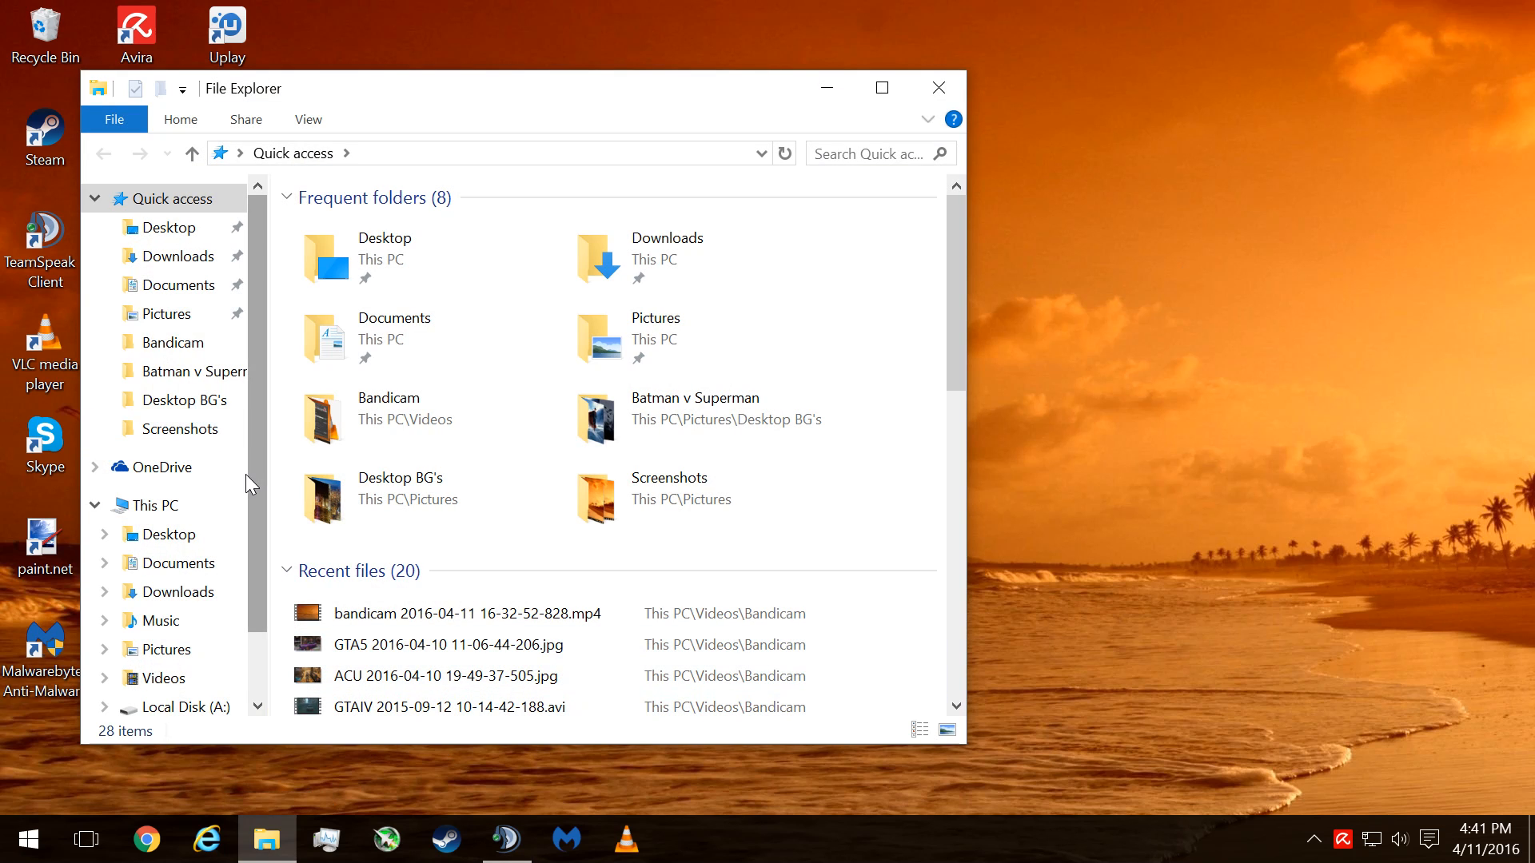
pyautogui.scroll(-1, 256, 480)
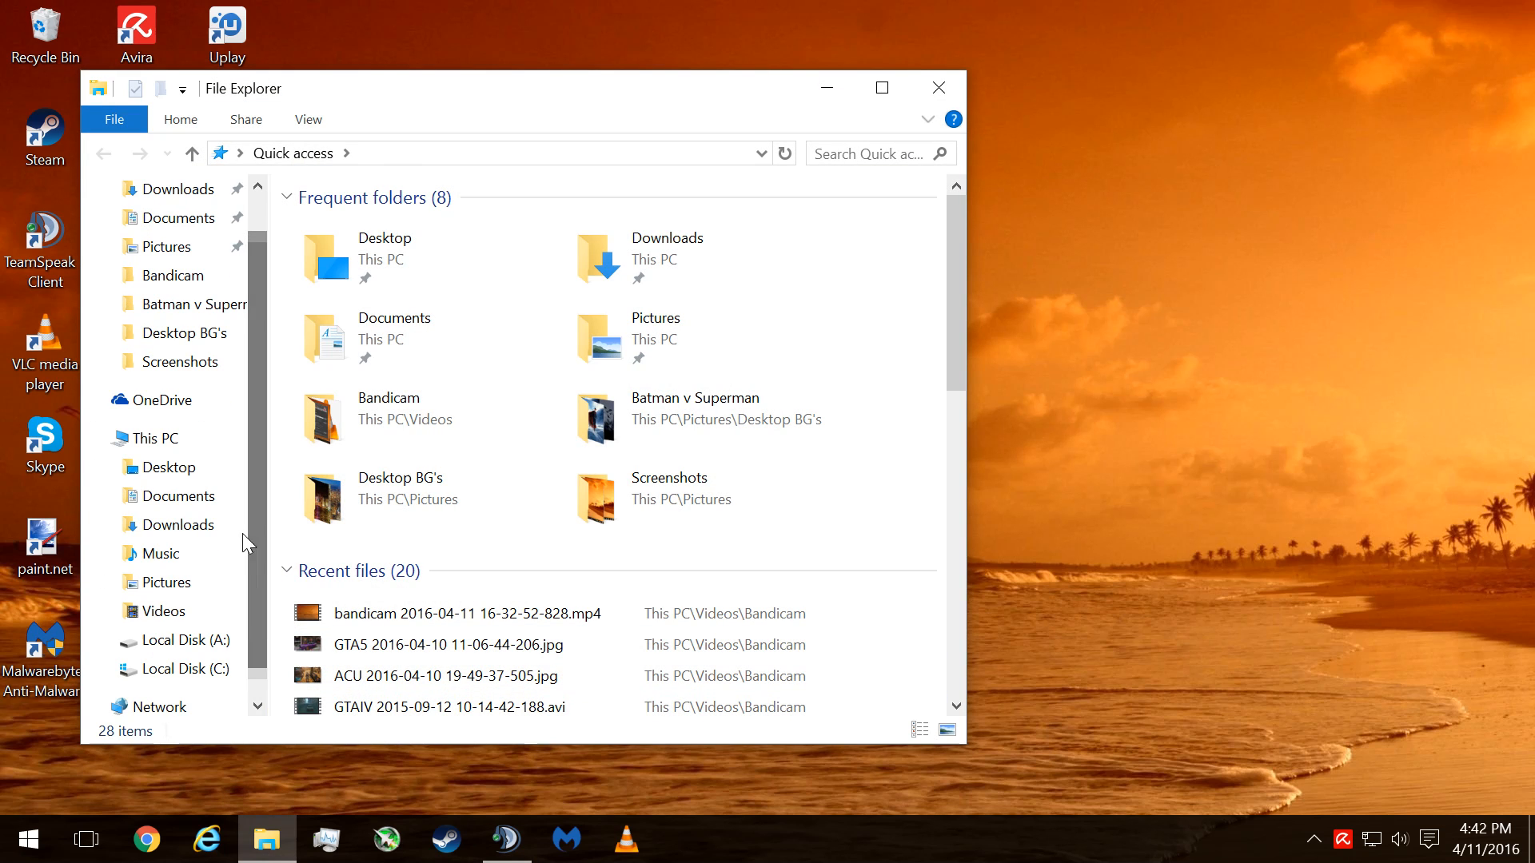
pyautogui.click(172, 668)
pyautogui.doubleClick(377, 285)
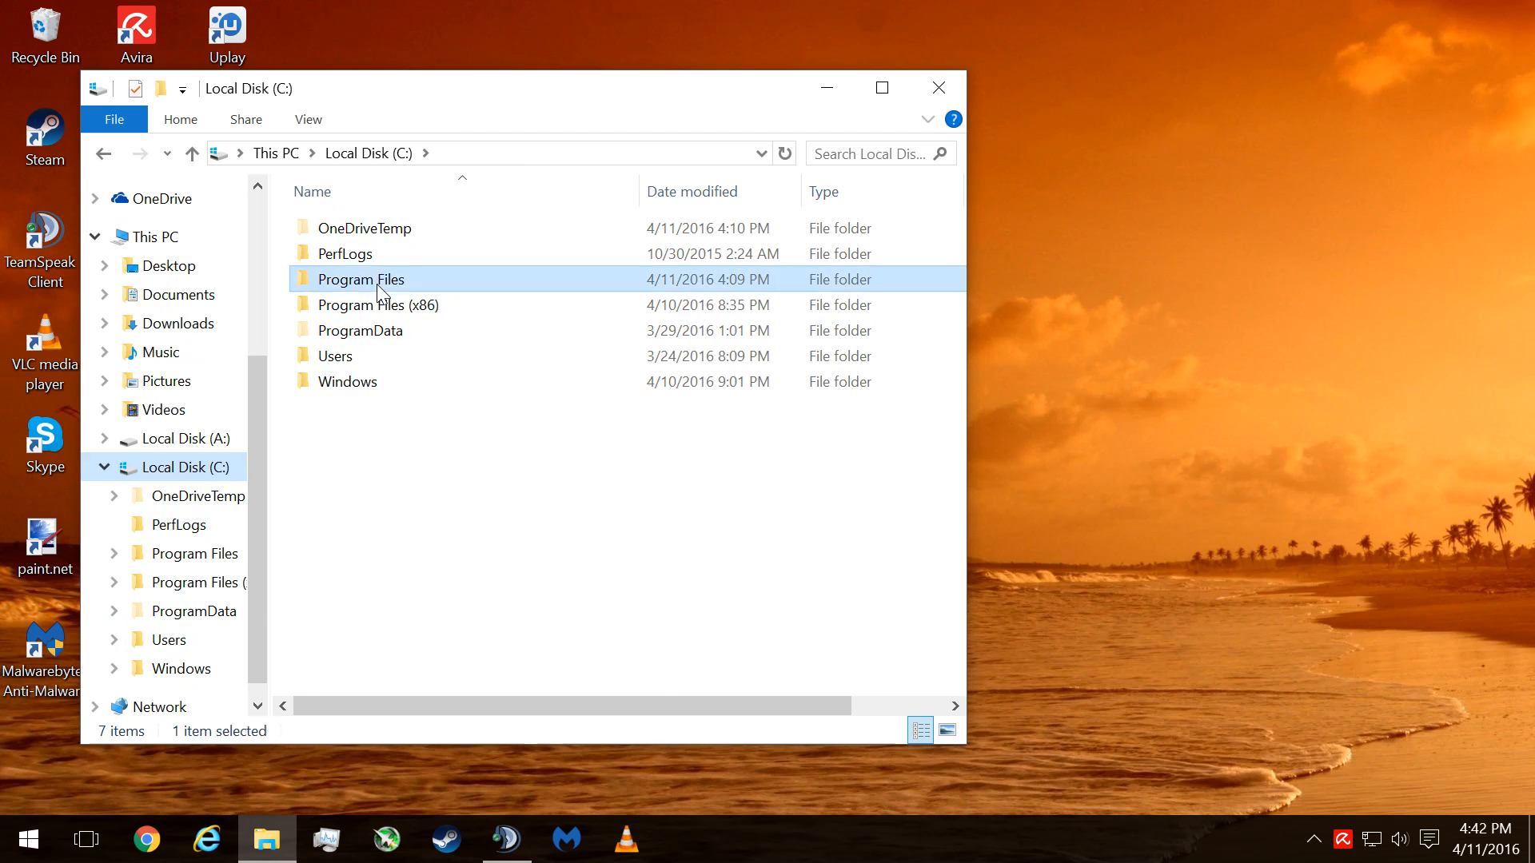
pyautogui.click(369, 283)
pyautogui.doubleClick(370, 284)
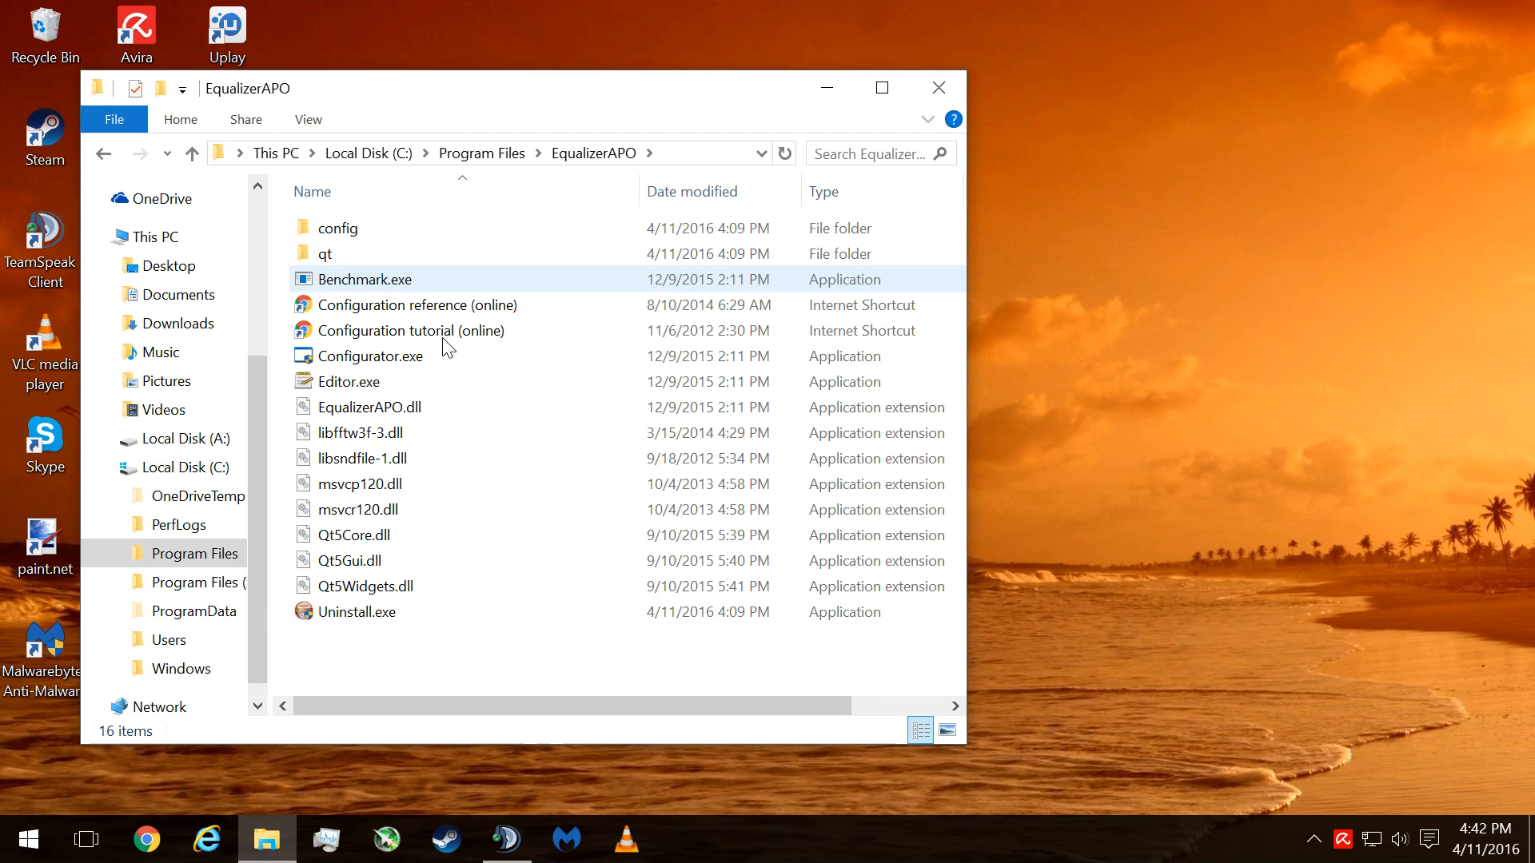
pyautogui.doubleClick(372, 385)
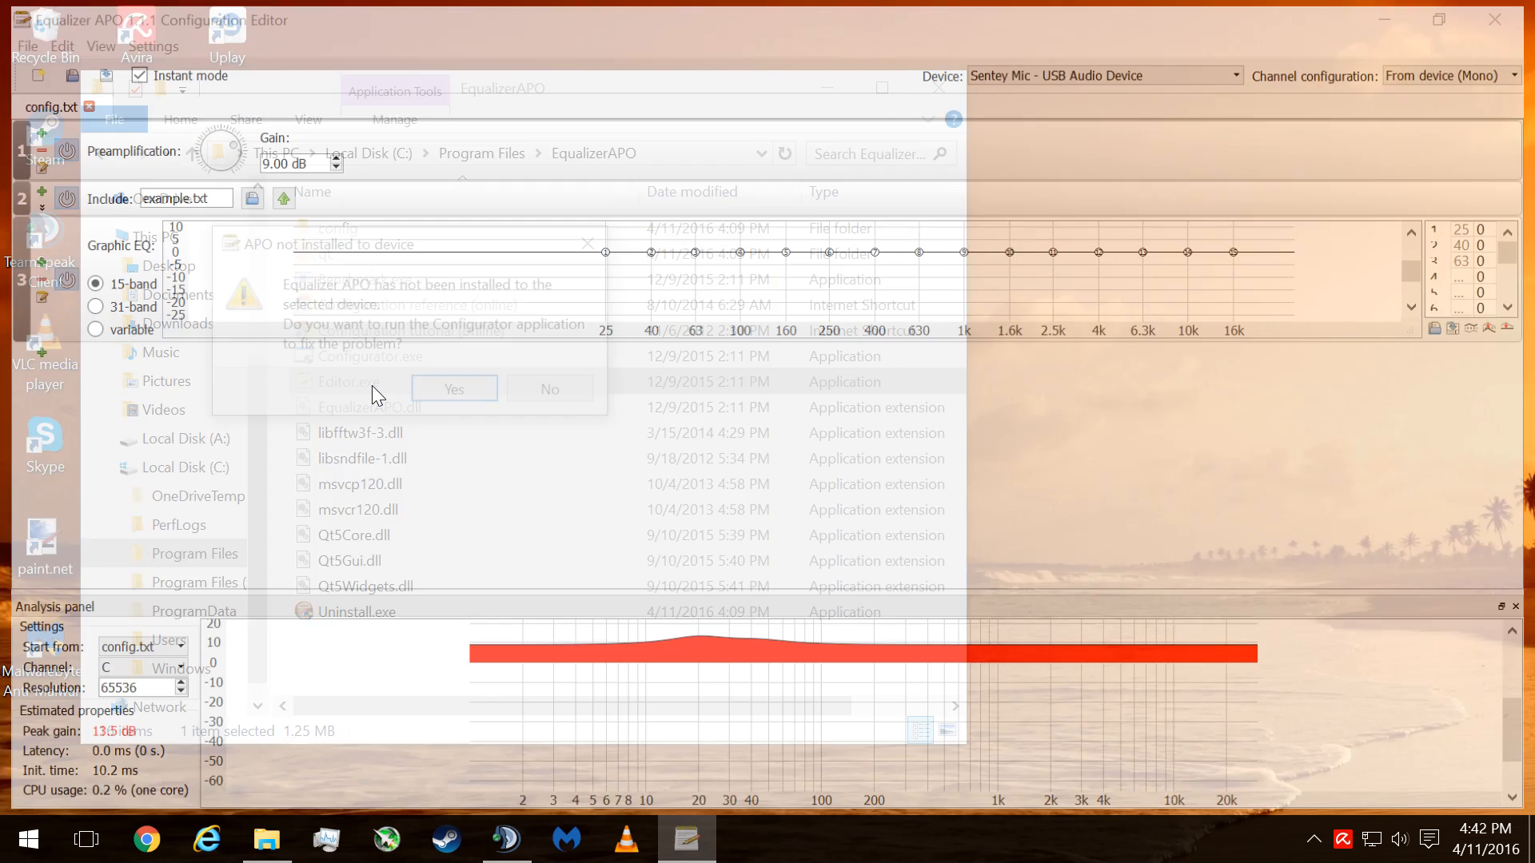
pyautogui.click(548, 389)
# Step: Set the preamplification gain to -6 dB
pyautogui.click(259, 160)
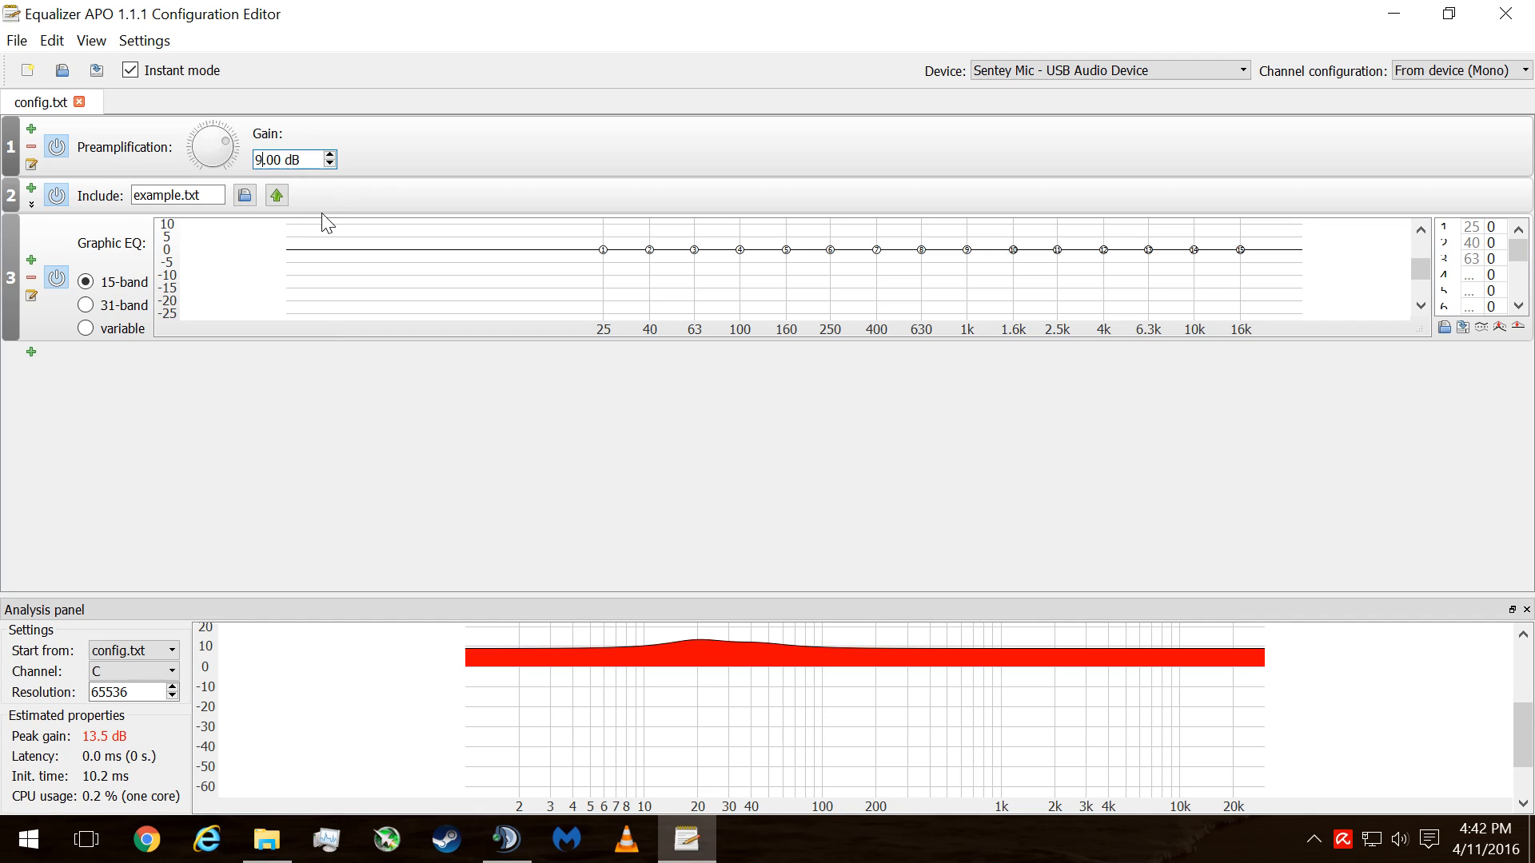
pyautogui.press('BackSpace')
pyautogui.write('-6')
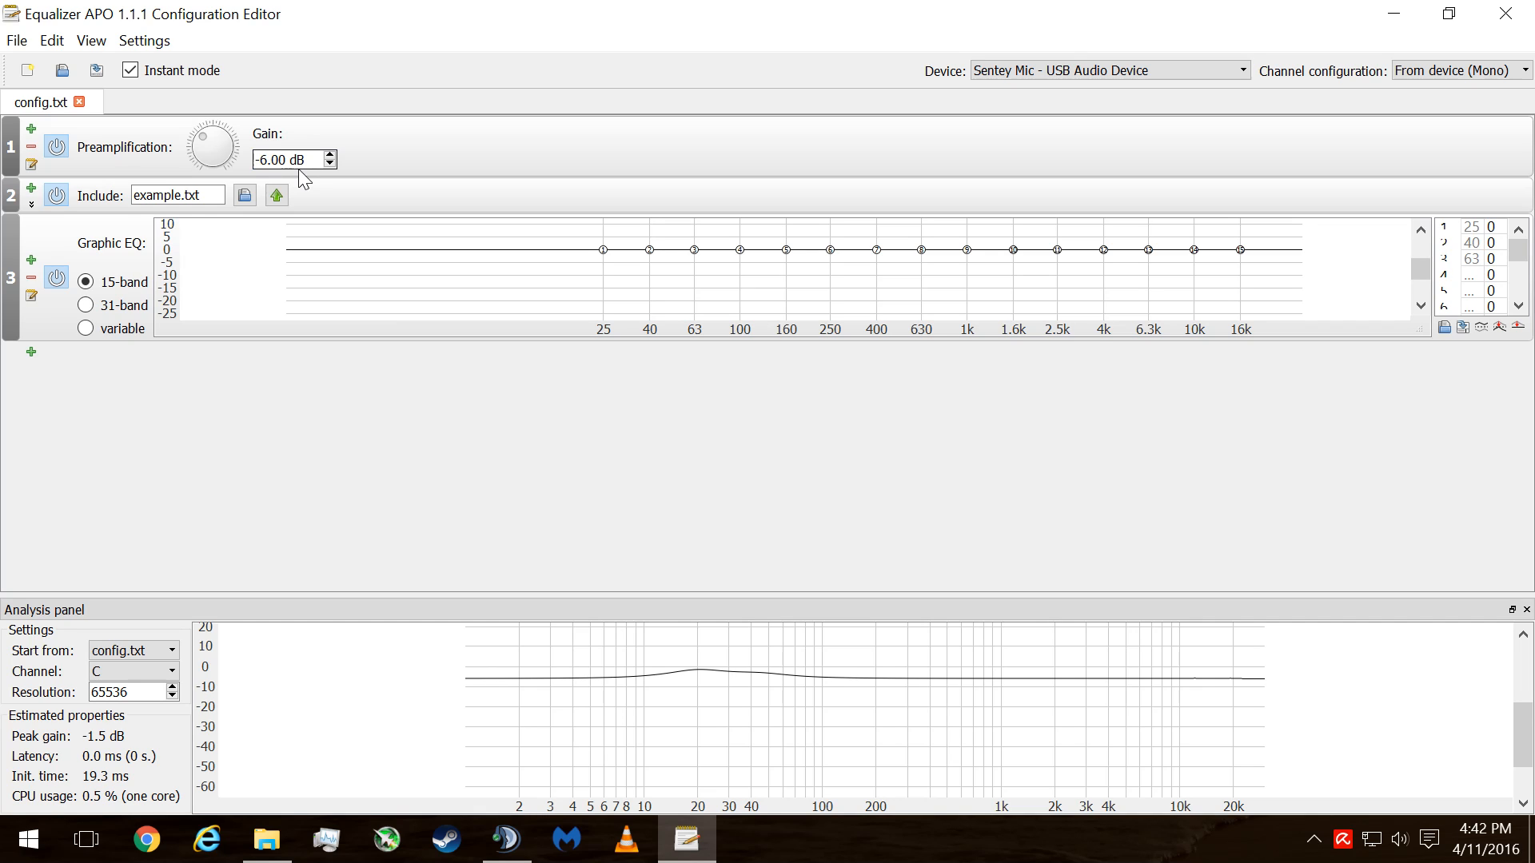
# Step: Raise the preamplification gain to 20 dB
pyautogui.press('BackSpace')
pyautogui.press('BackSpace')
pyautogui.write('20')
pyautogui.click(418, 465)
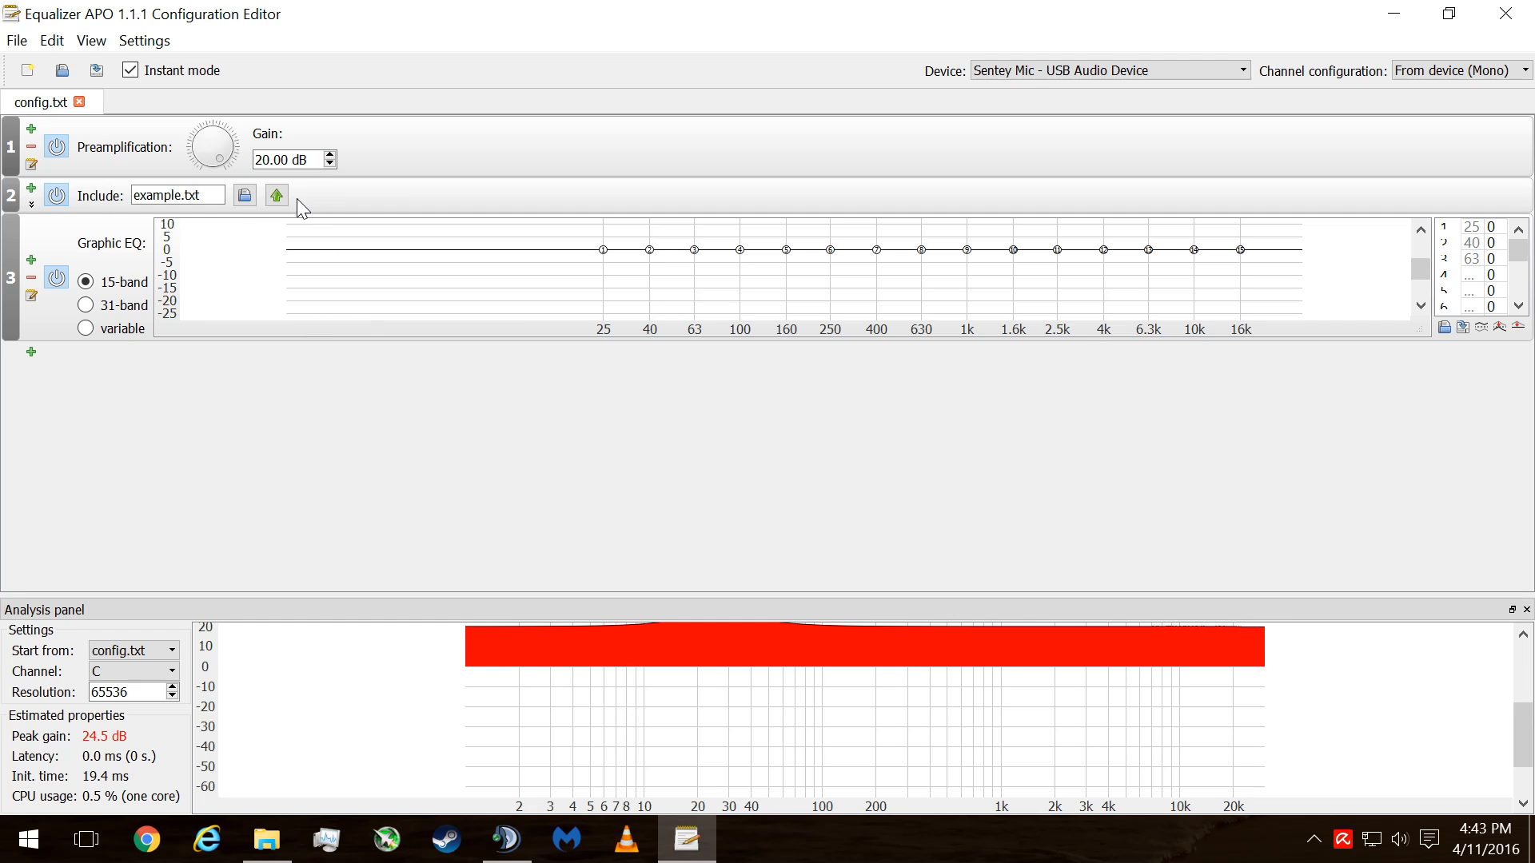
# Step: Set the preamplification gain to 9.00 dB
pyautogui.click(265, 160)
pyautogui.press('Delete')
pyautogui.write('9')
pyautogui.press('BackSpace')
pyautogui.press('BackSpace')
pyautogui.write('9')
pyautogui.scroll(1, 287, 154)
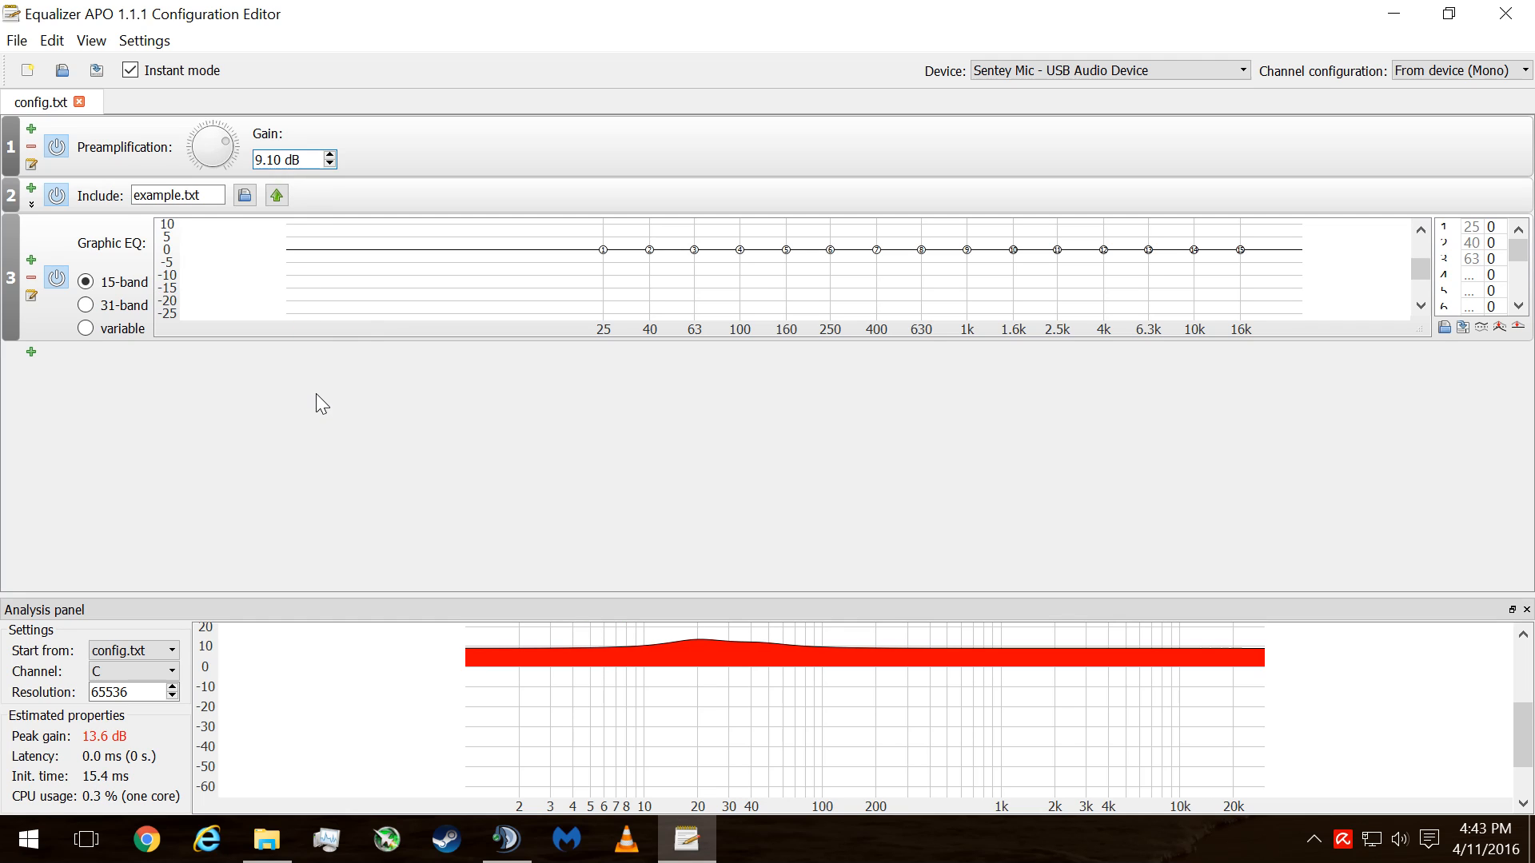
pyautogui.click(267, 160)
pyautogui.press('Down')
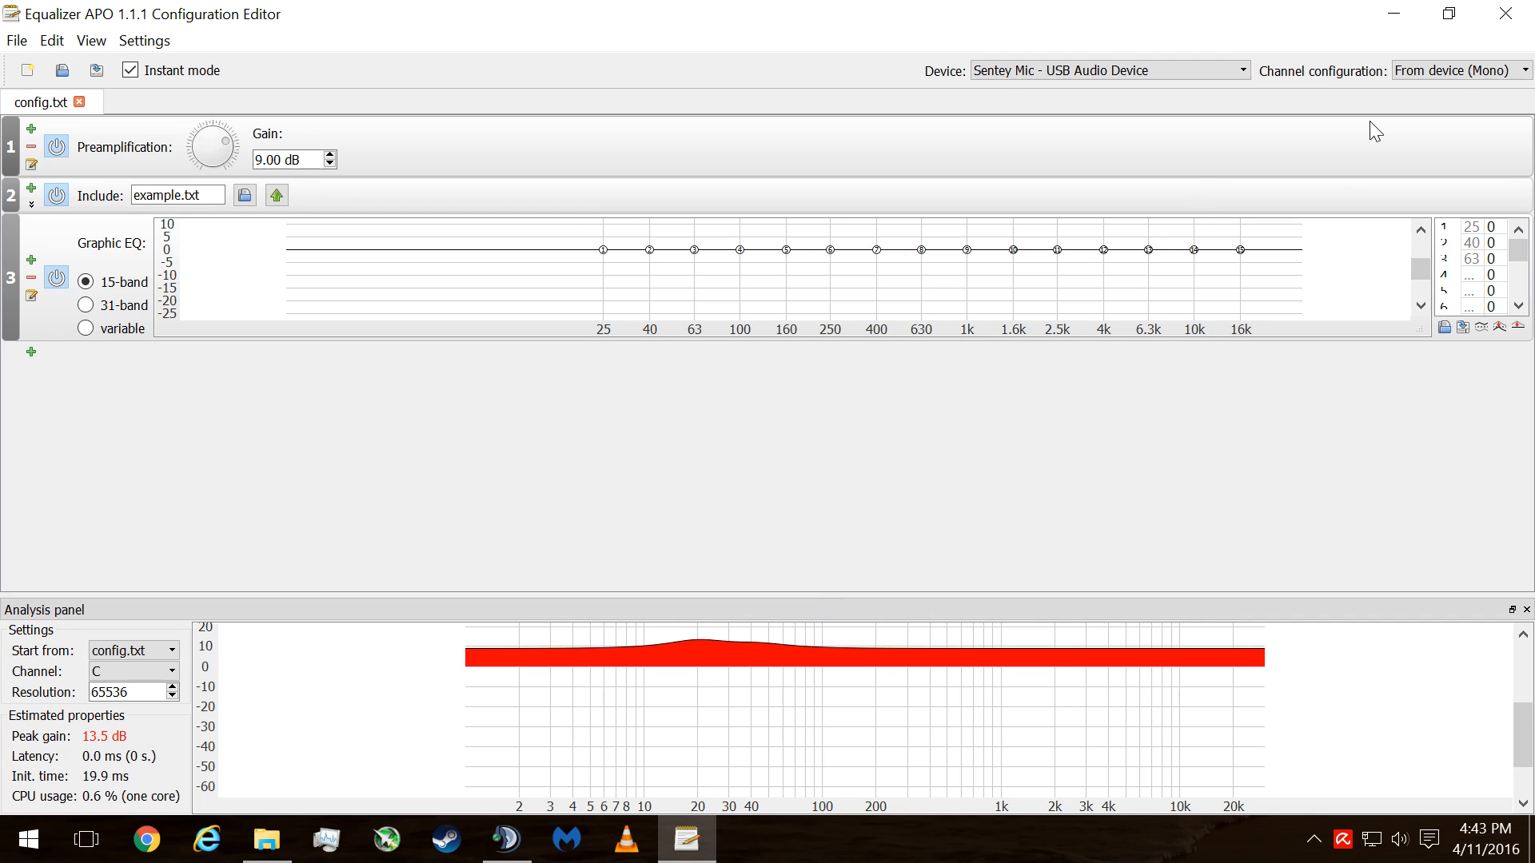
# Step: Open the Listen settings of the Sentey Mic from the Windows recording devices
pyautogui.click(1313, 839)
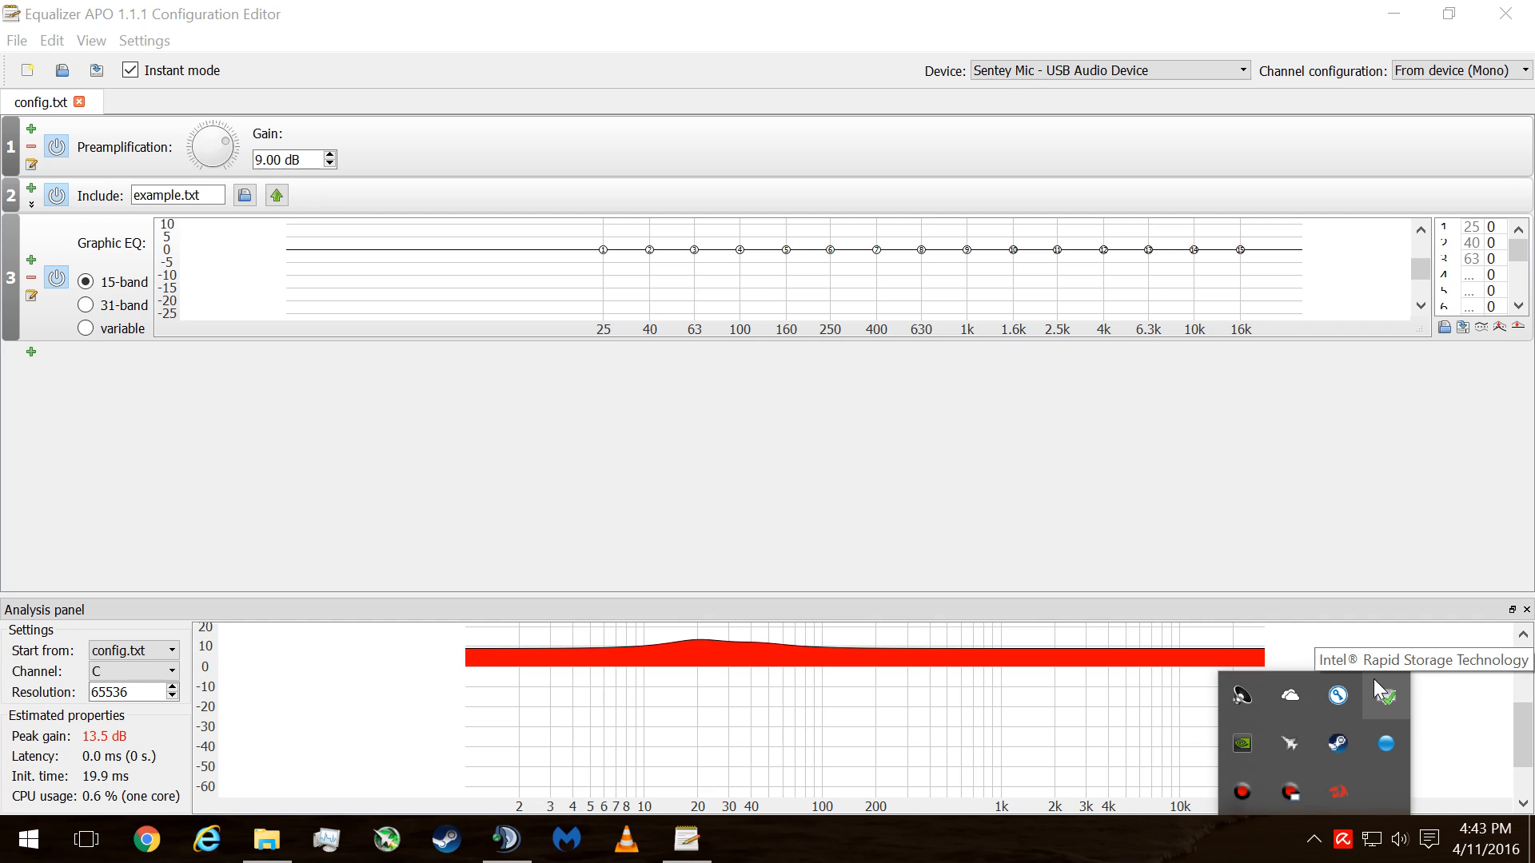
pyautogui.rightClick(1398, 839)
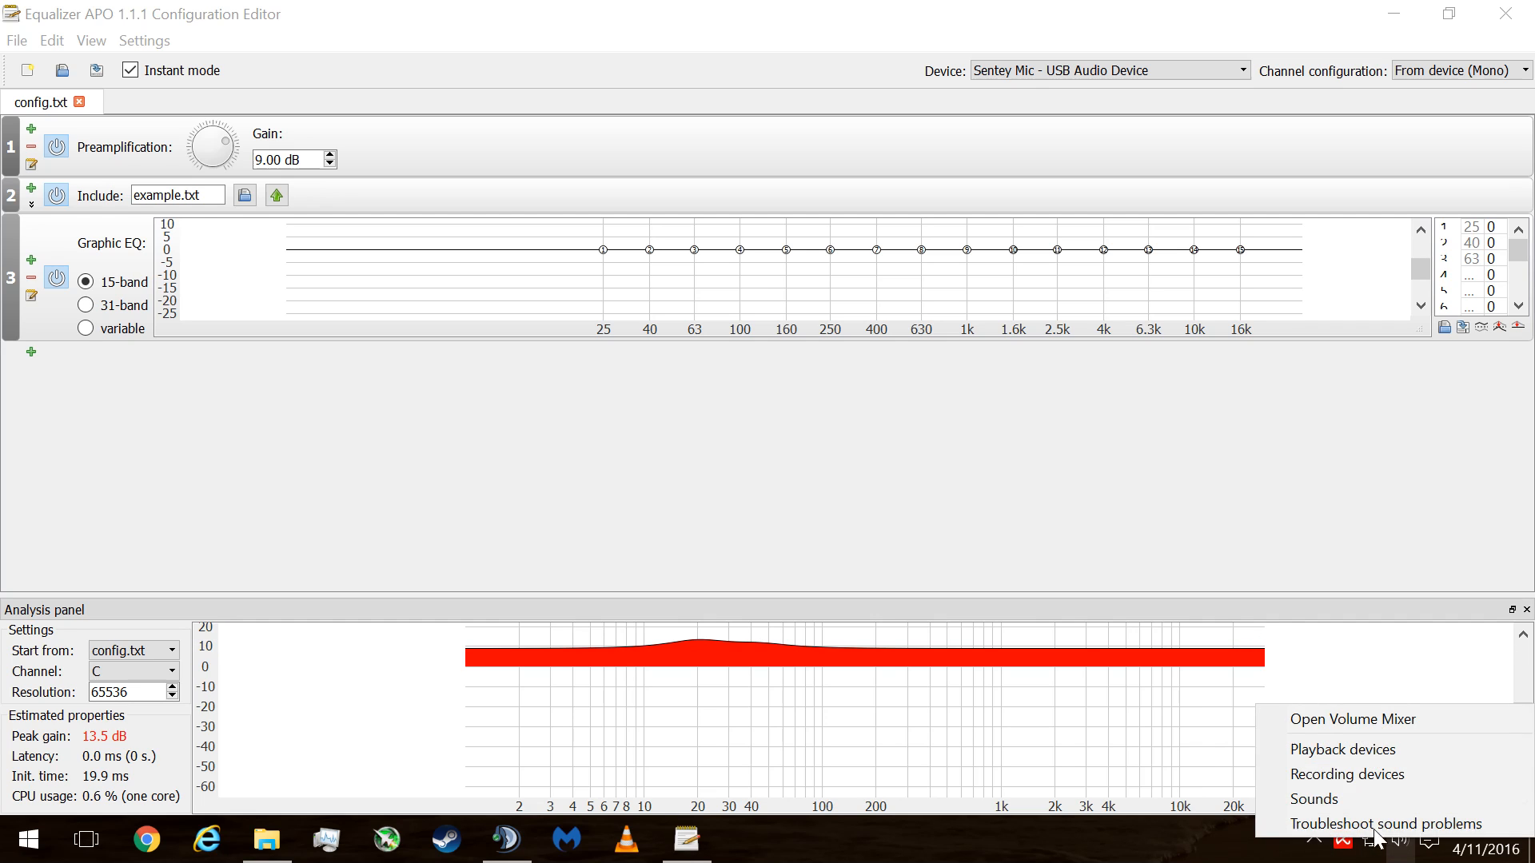
pyautogui.click(1371, 747)
pyautogui.click(152, 97)
pyautogui.rightClick(259, 251)
pyautogui.click(324, 368)
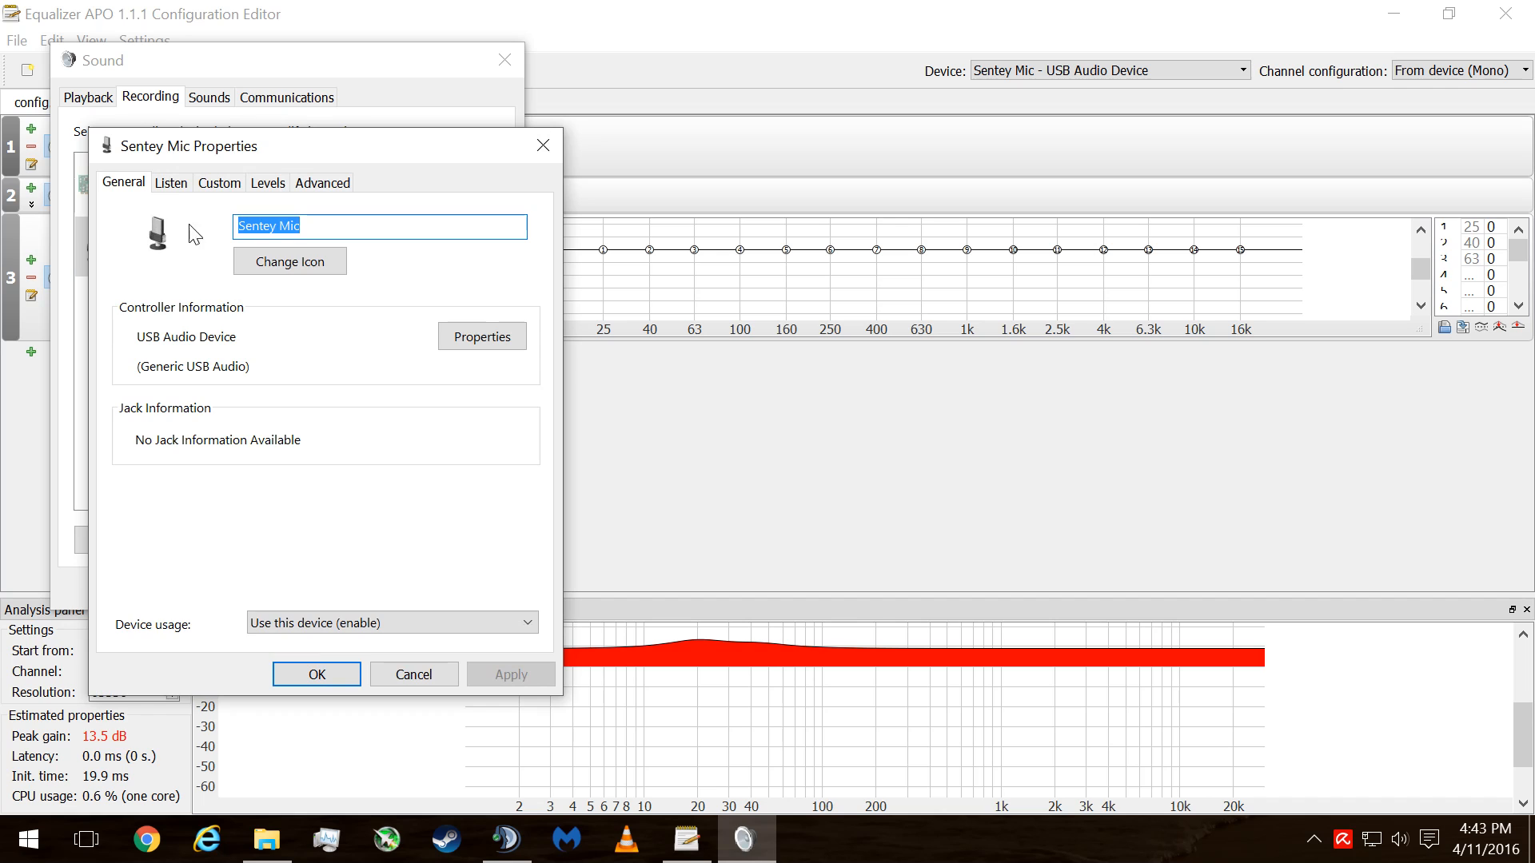
pyautogui.click(171, 183)
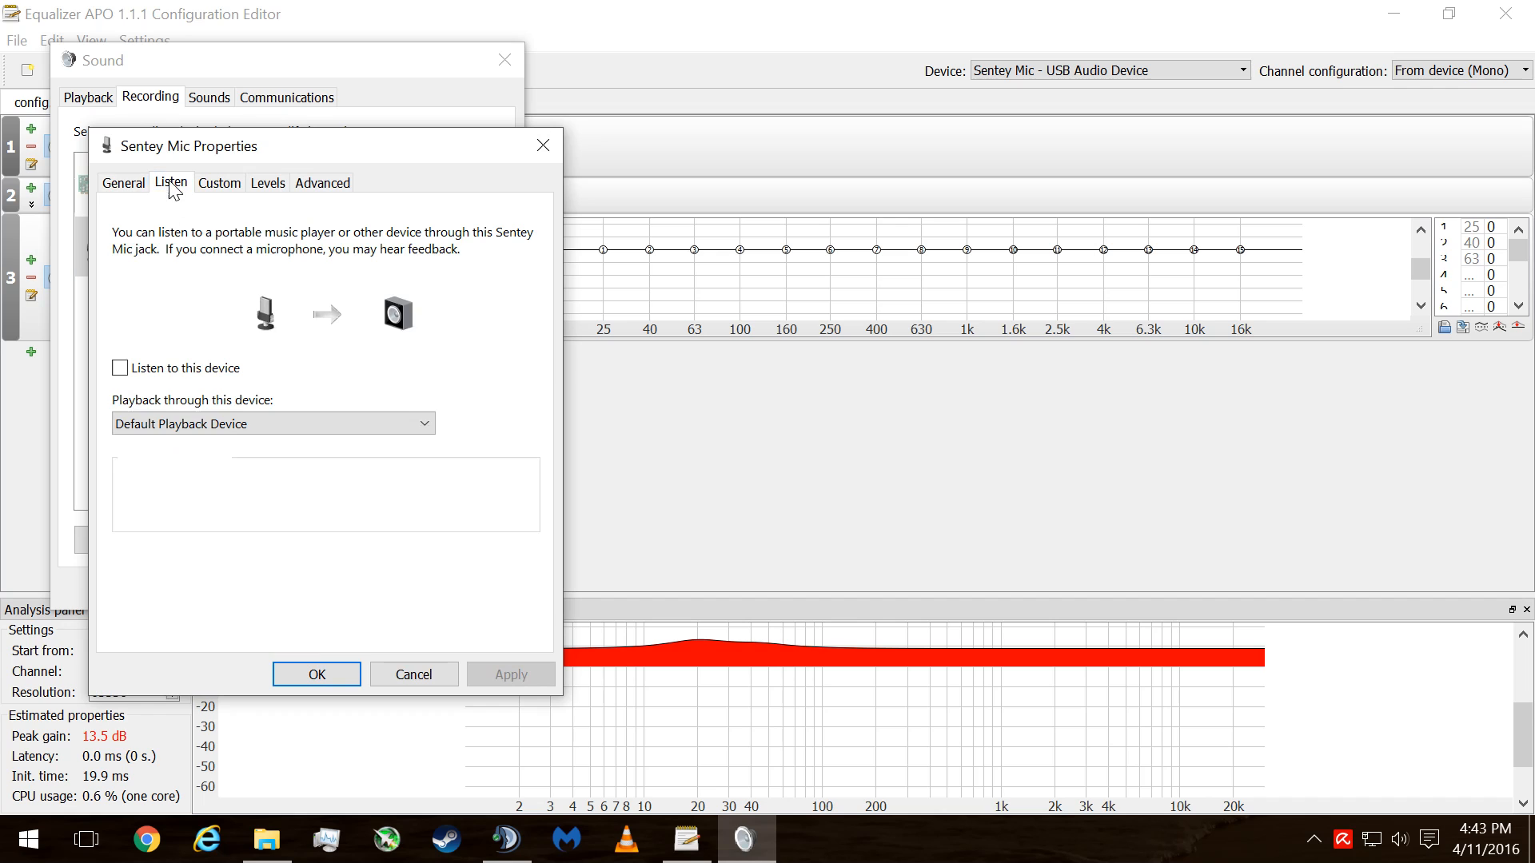
# Step: Try enabling "Listen to this device" for the Sentey Mic, clear the option again, and cancel both sound dialogs
pyautogui.click(119, 369)
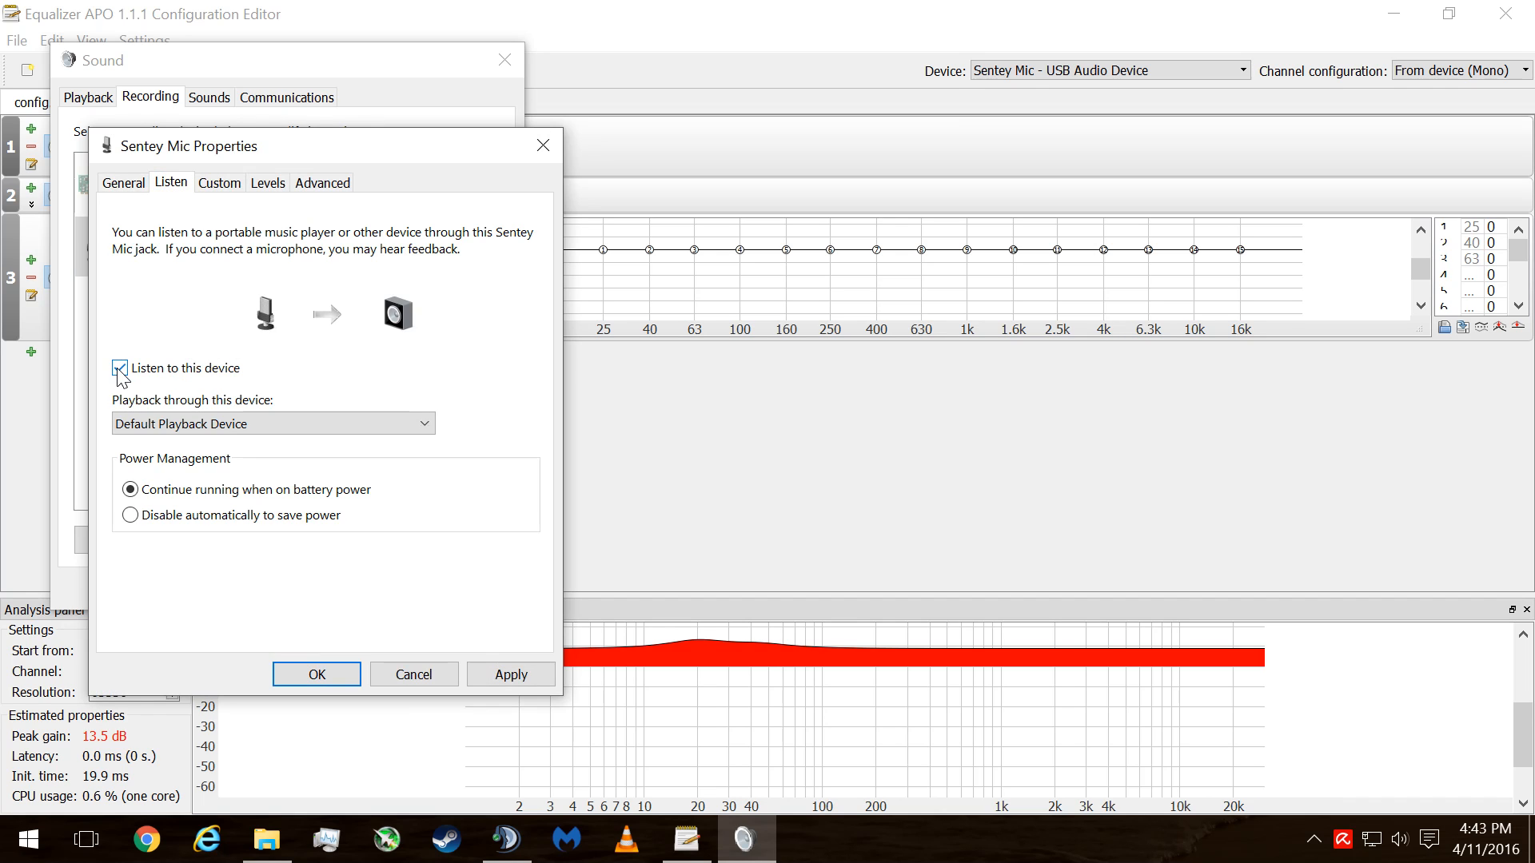
pyautogui.click(120, 369)
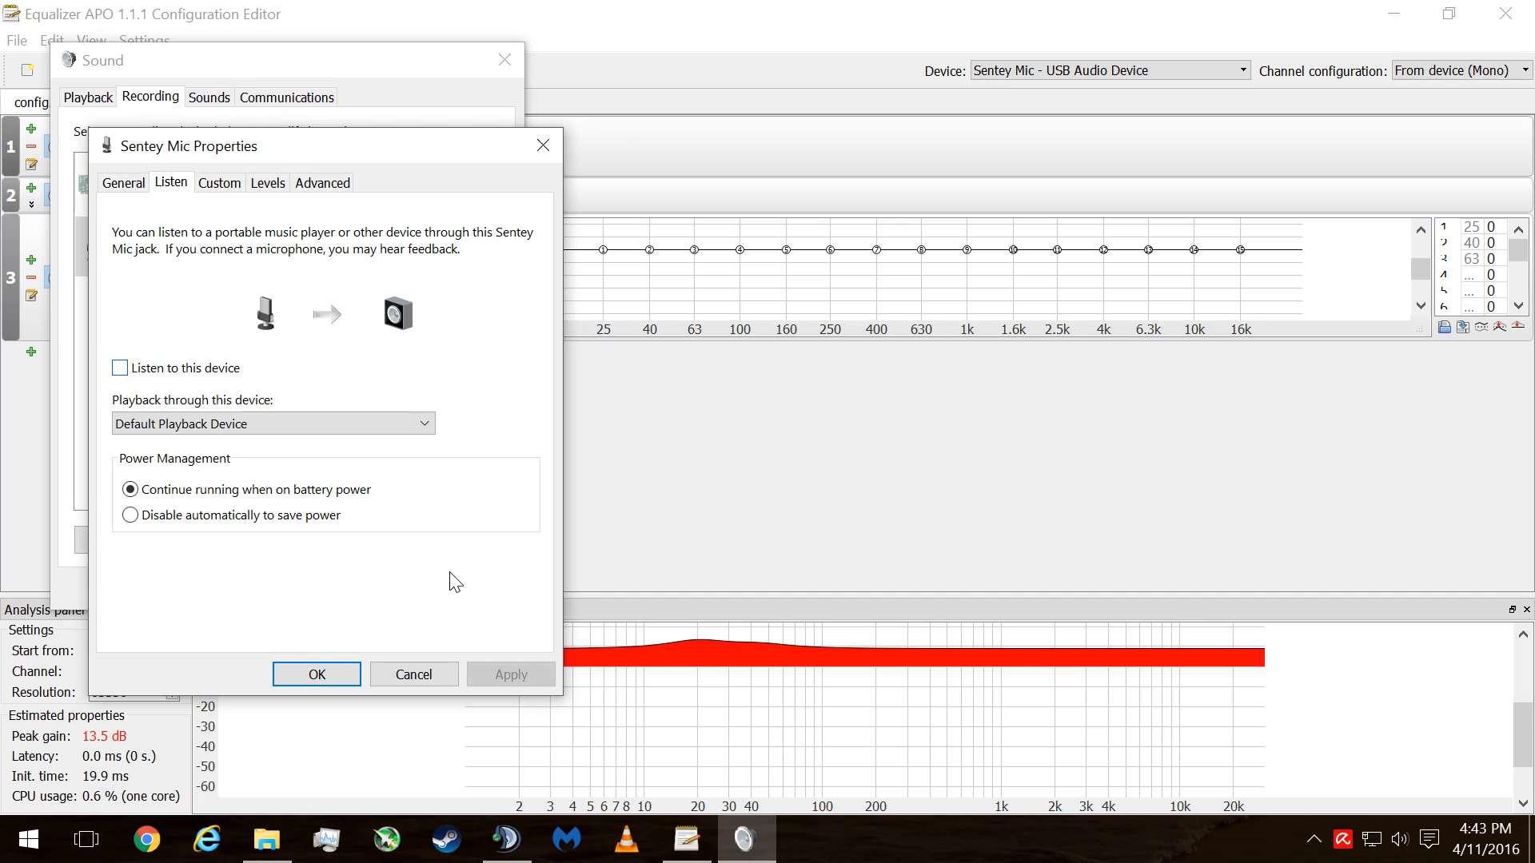
pyautogui.click(424, 670)
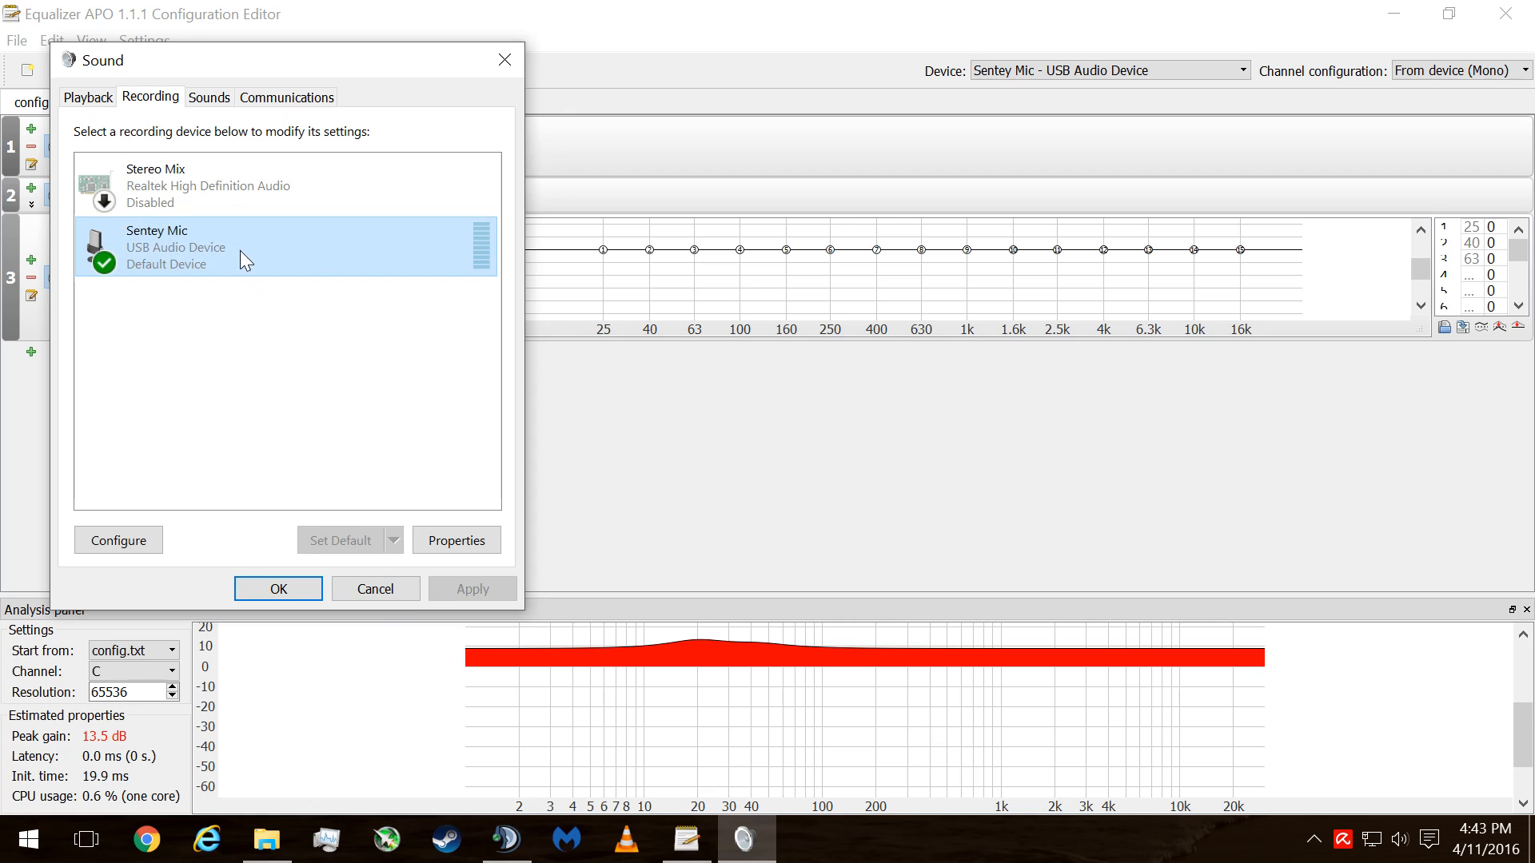
pyautogui.click(381, 592)
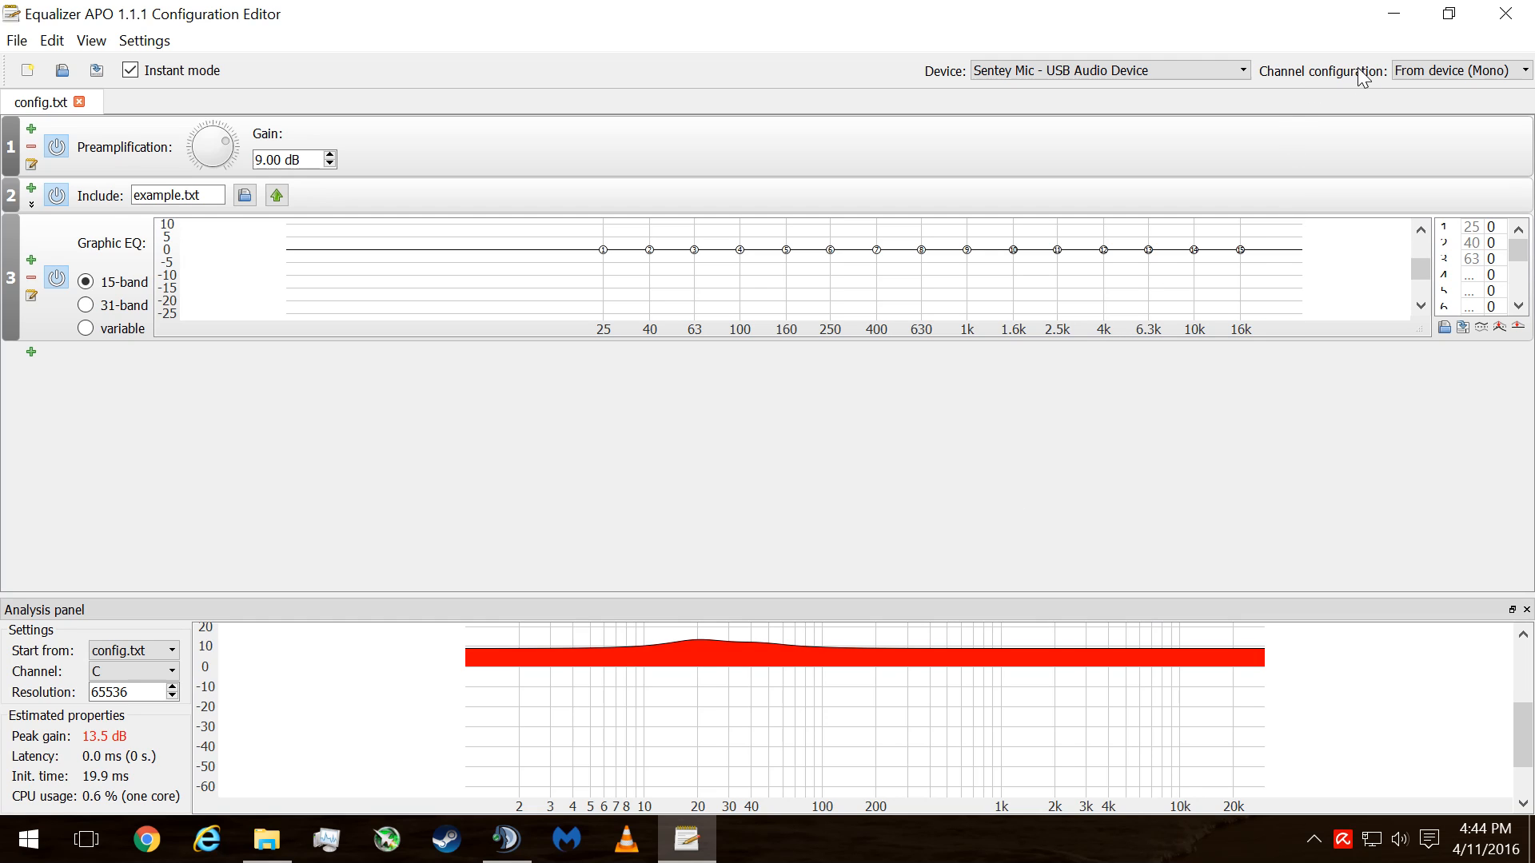
# Step: Check the Sentey Mic's microphone level in its Windows recording properties, and close the sound dialogs and the Equalizer APO editor
pyautogui.click(1313, 838)
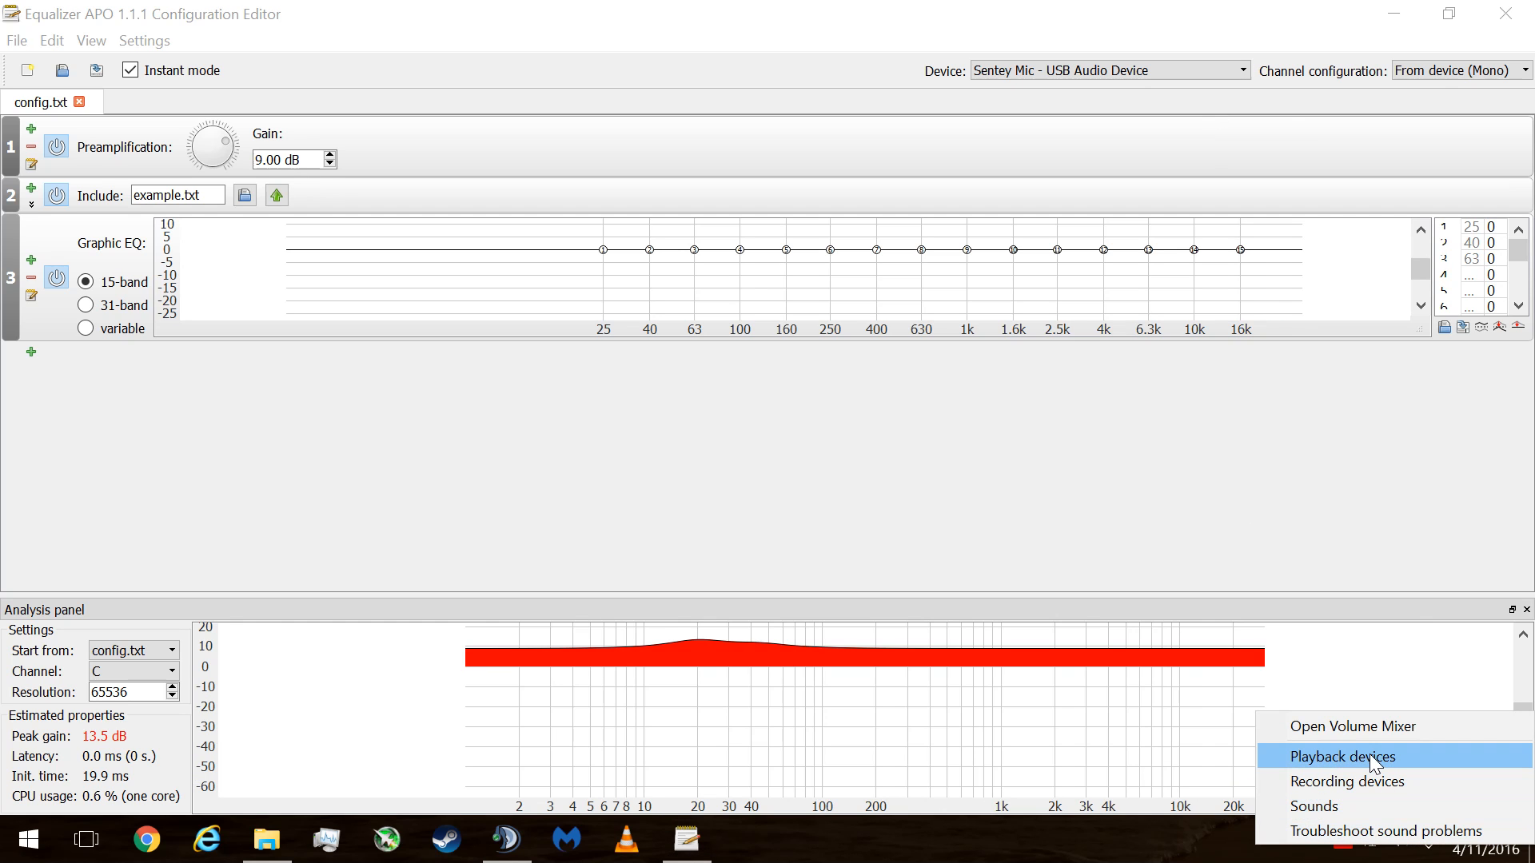
pyautogui.click(1369, 755)
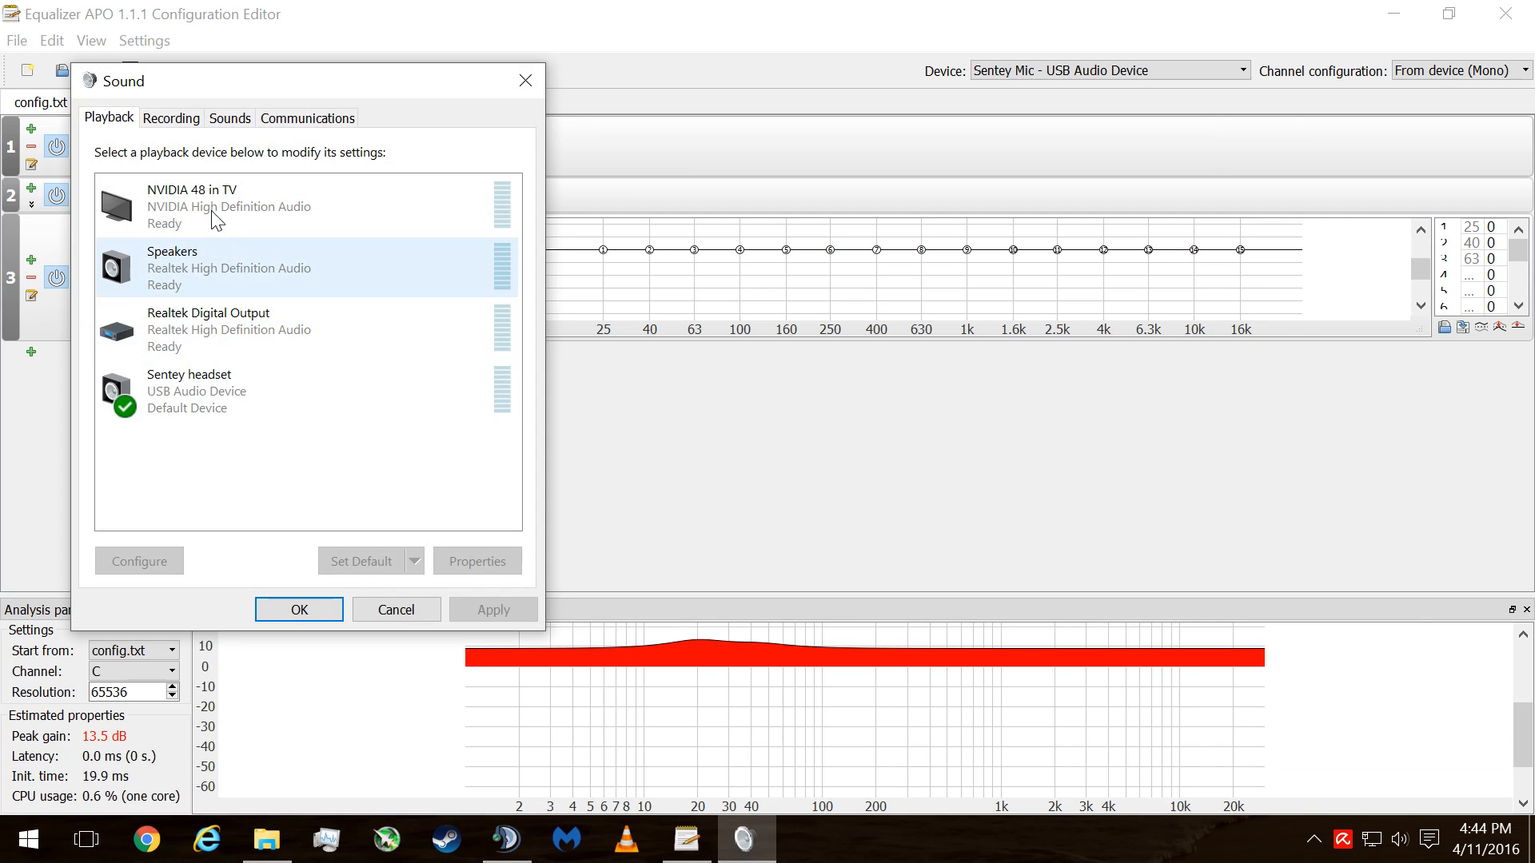
pyautogui.click(171, 118)
pyautogui.rightClick(222, 257)
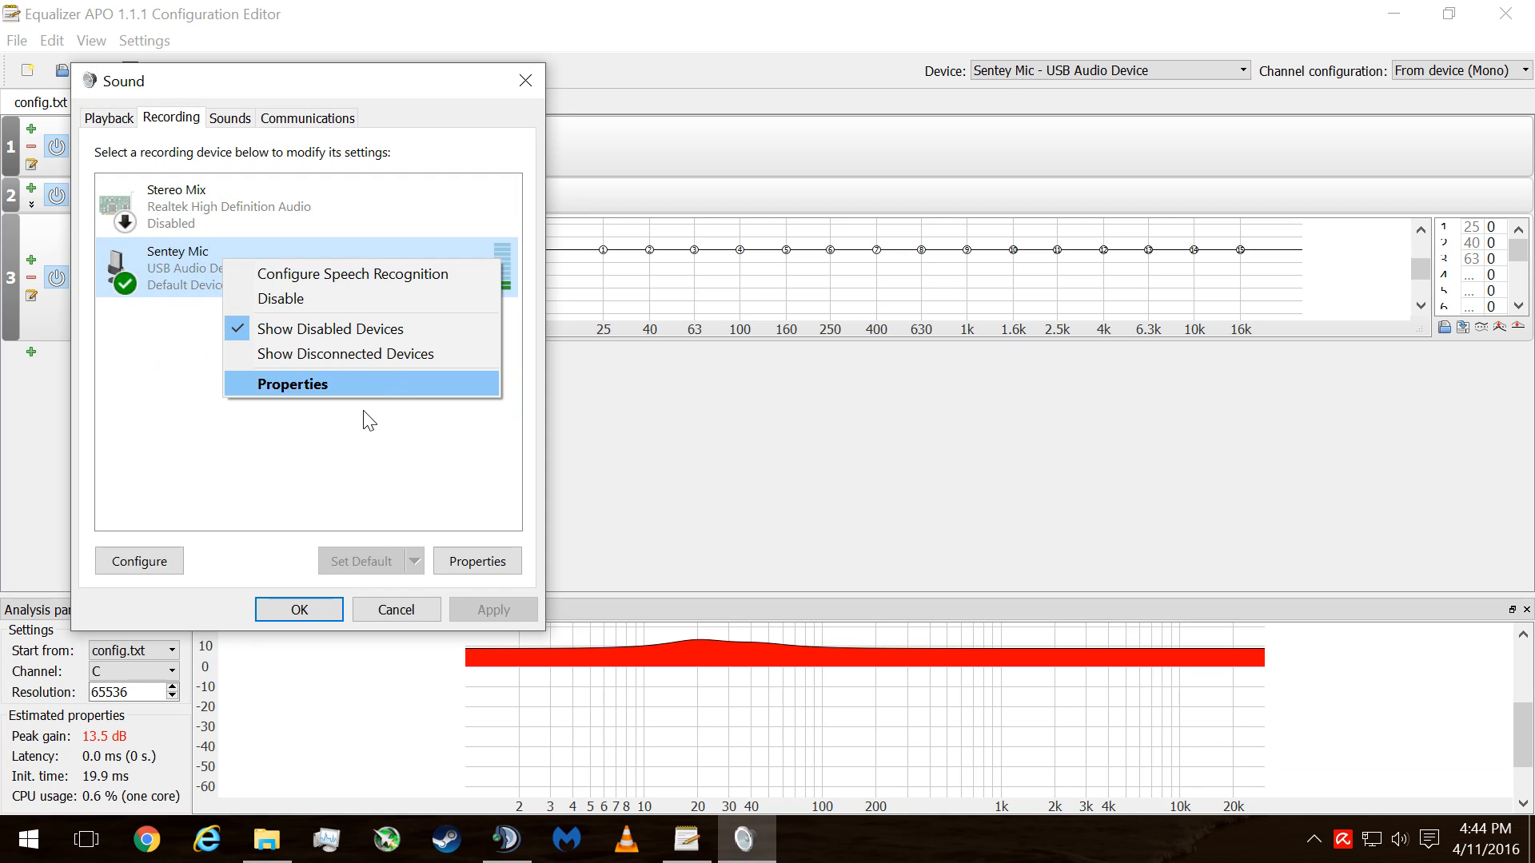
pyautogui.click(354, 387)
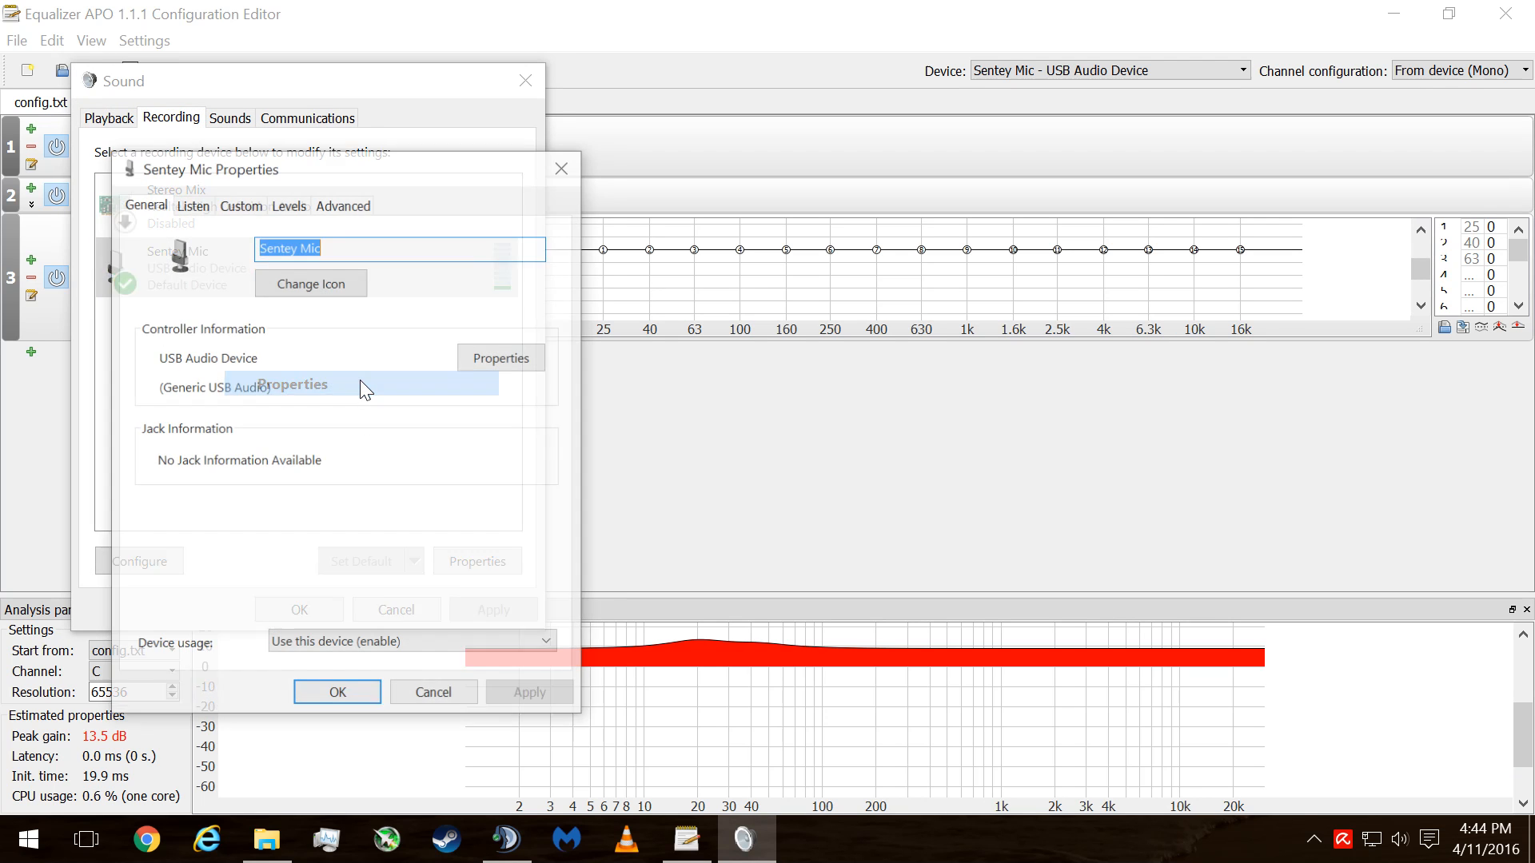
pyautogui.click(210, 209)
pyautogui.click(288, 205)
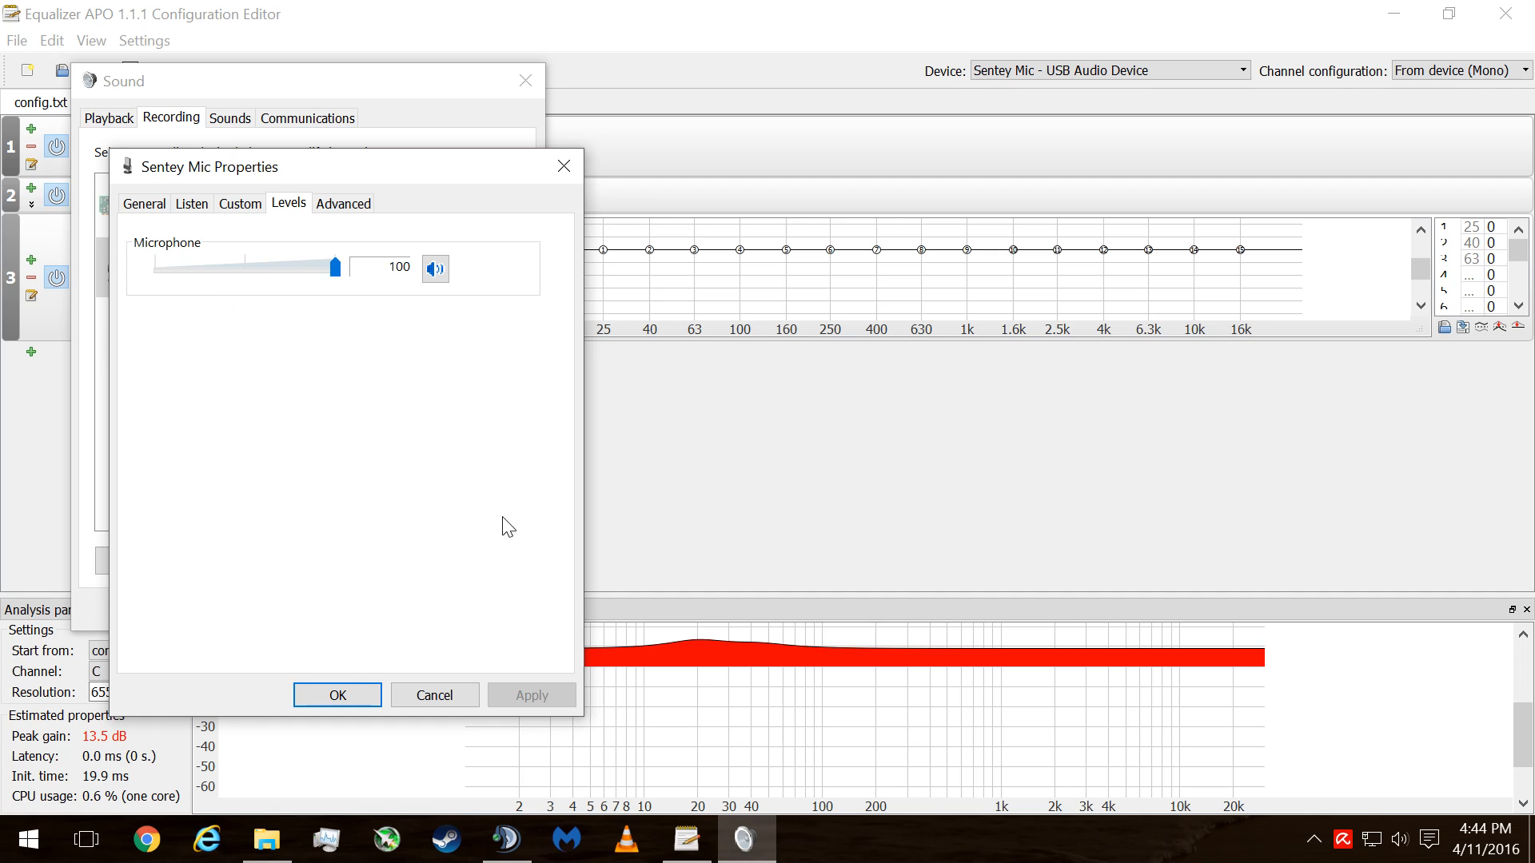
pyautogui.click(337, 694)
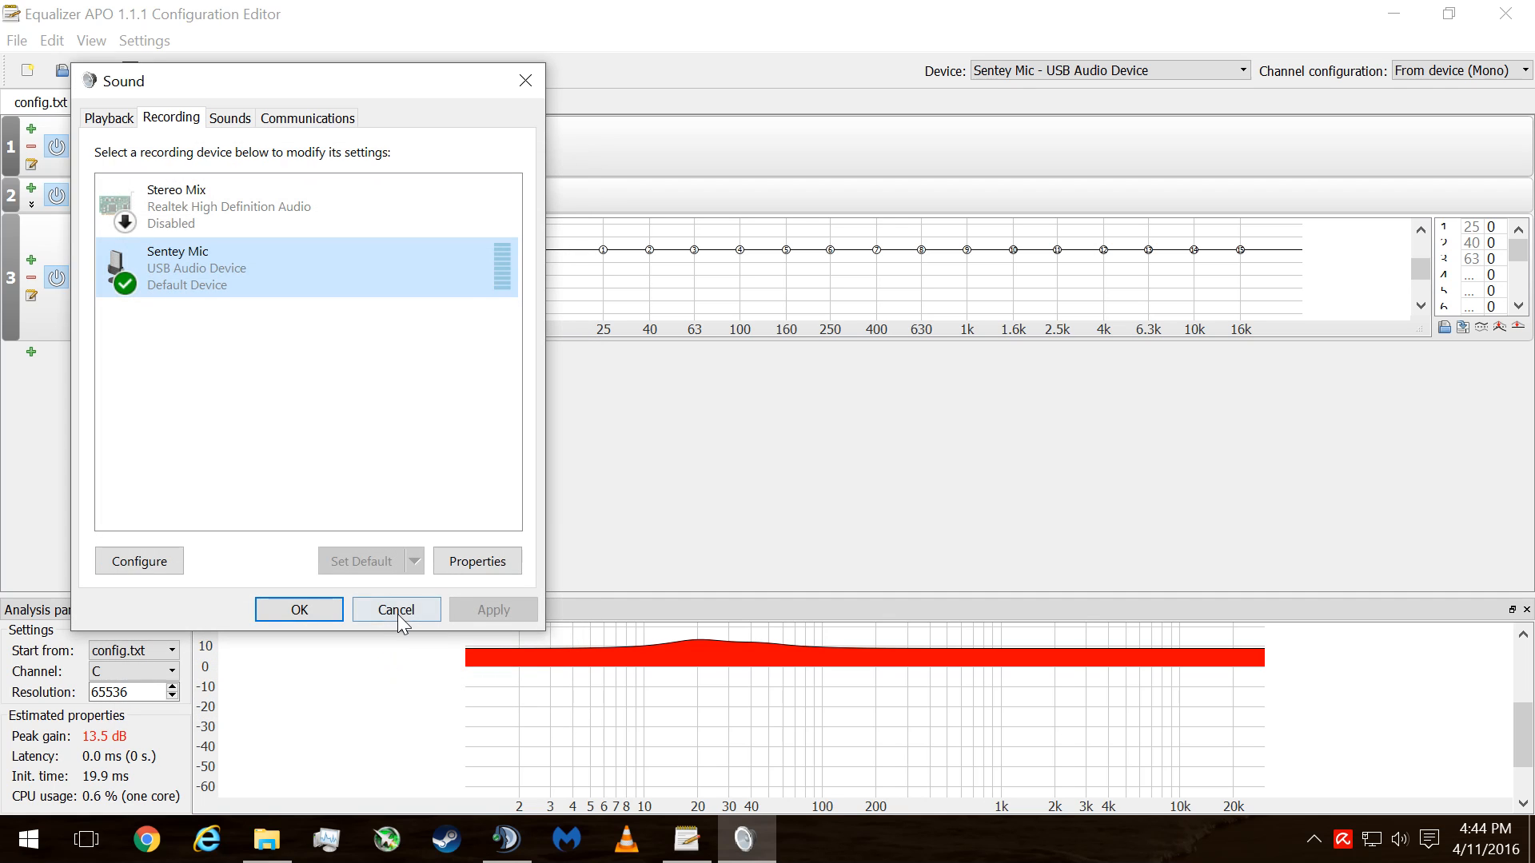
pyautogui.click(398, 608)
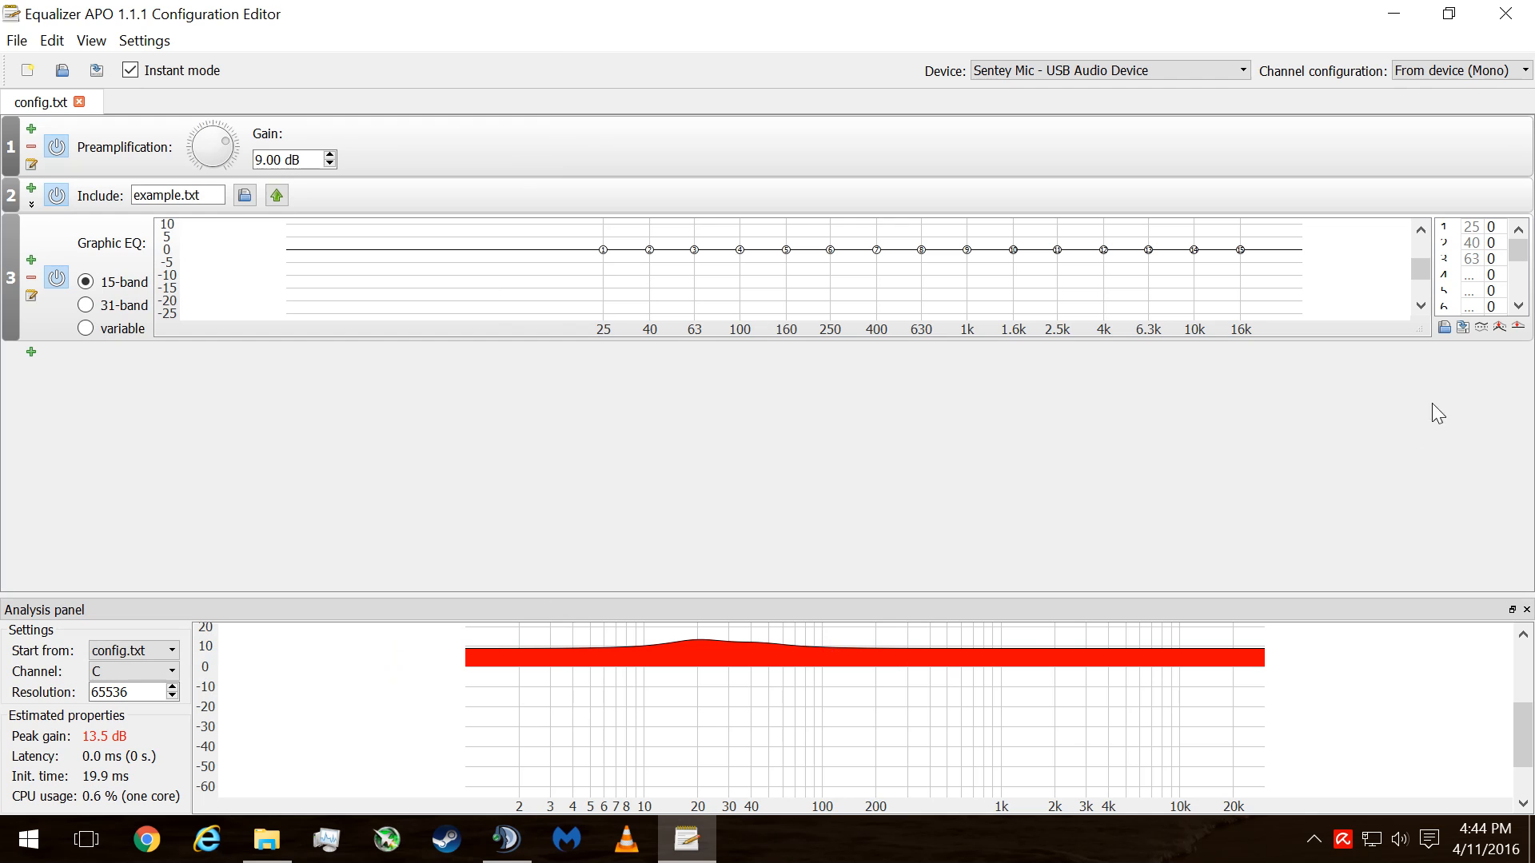
pyautogui.click(1501, 18)
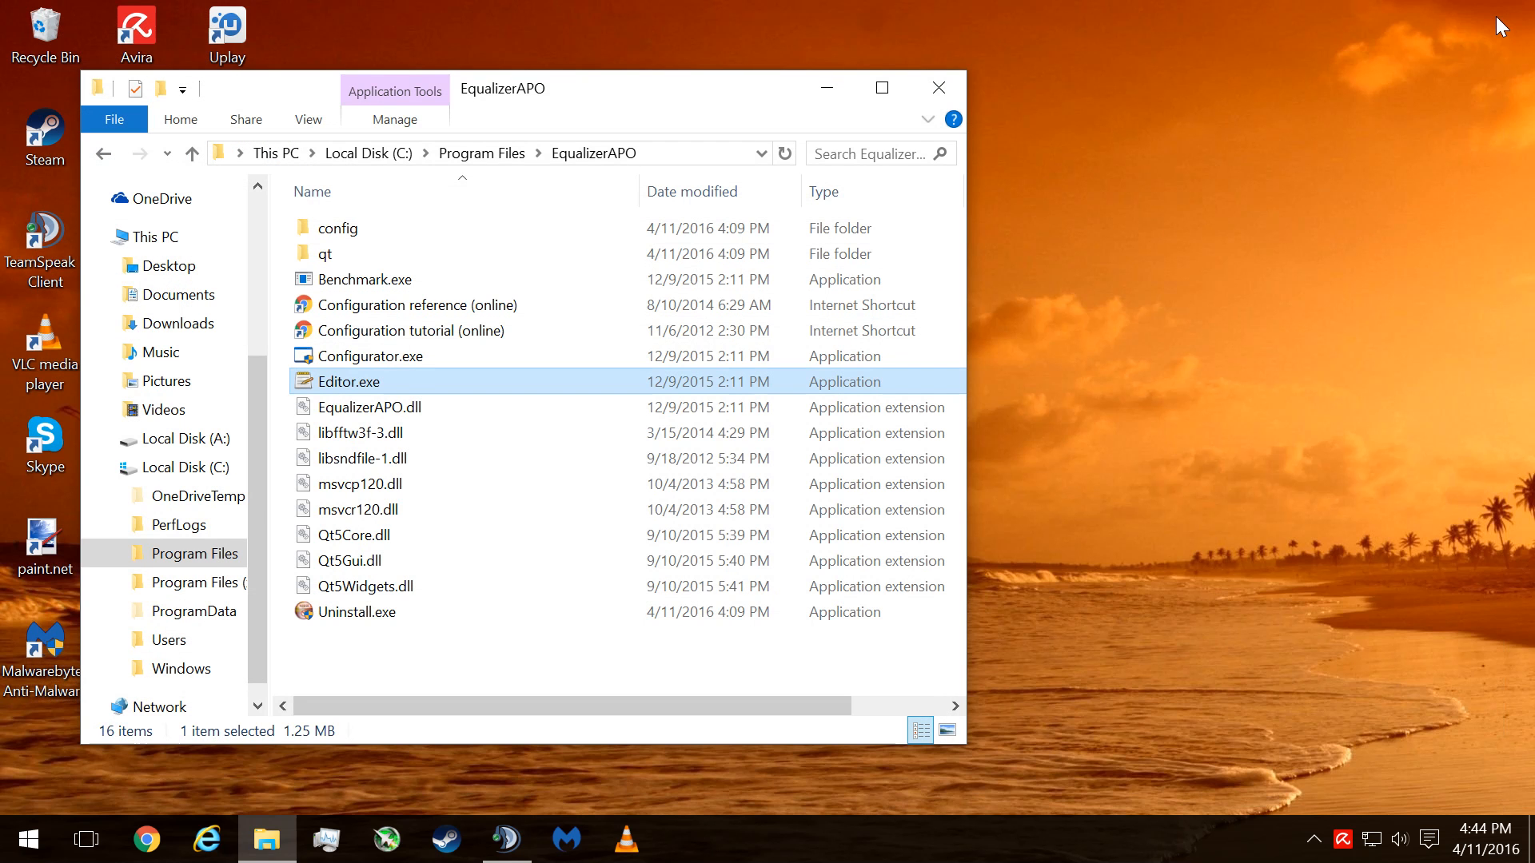